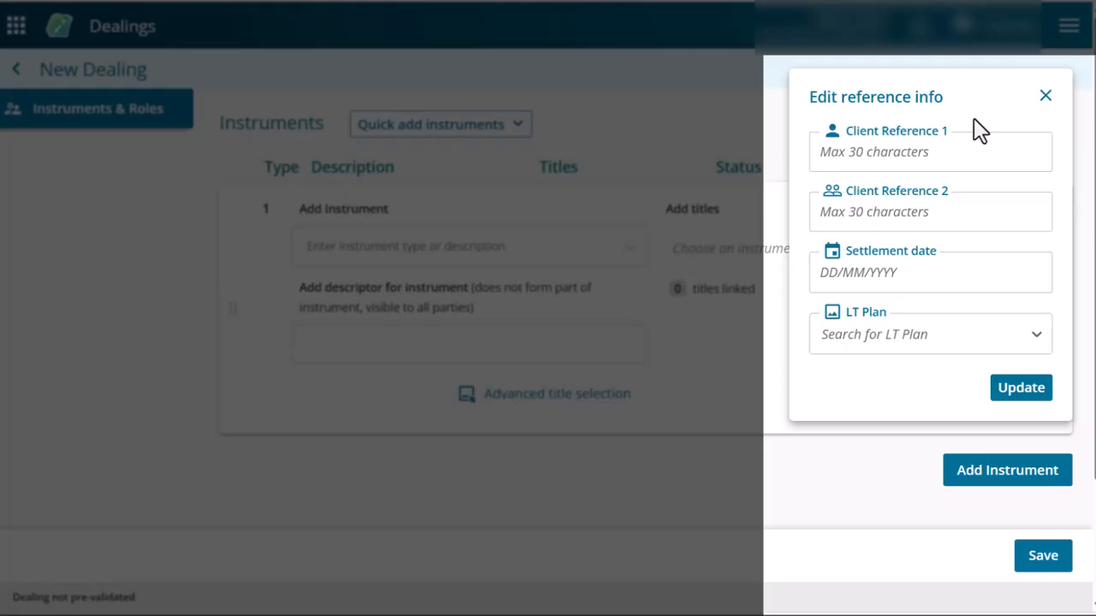
# - Enter "Video tester" as Client Reference 1 in the dealing's reference info
pyautogui.click(954, 152)
pyautogui.write('Video te')
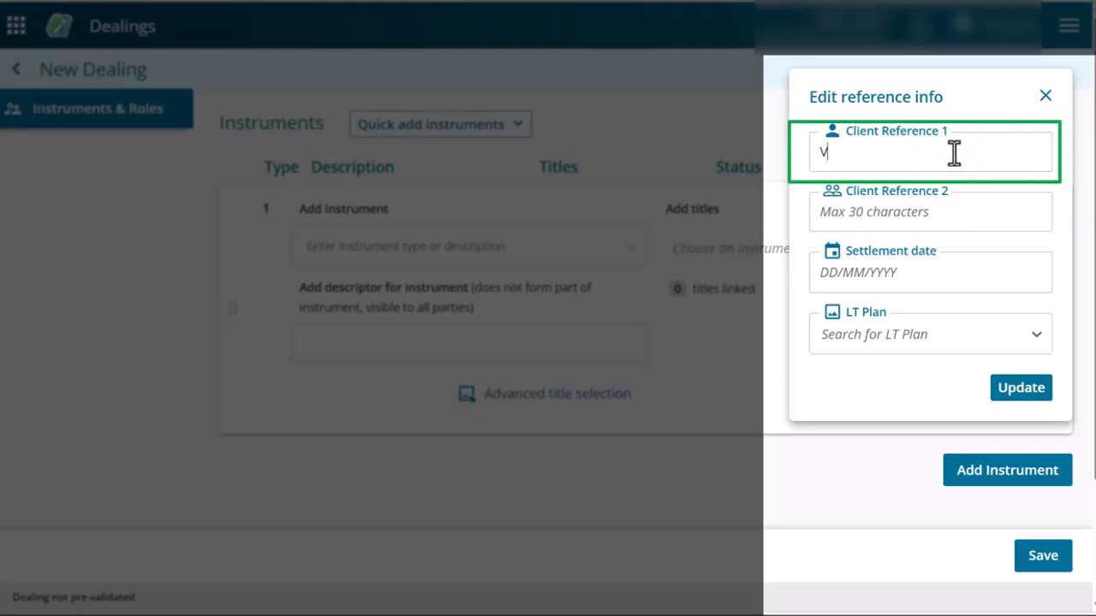
pyautogui.write('ster')
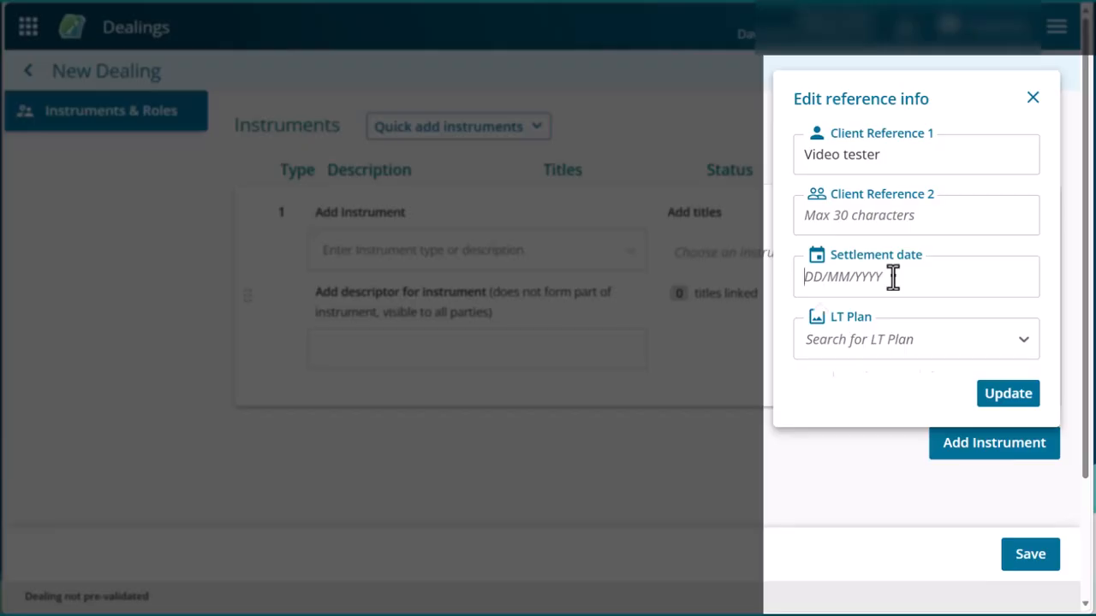
# - Set the settlement date to 13/11/2025
pyautogui.click(893, 276)
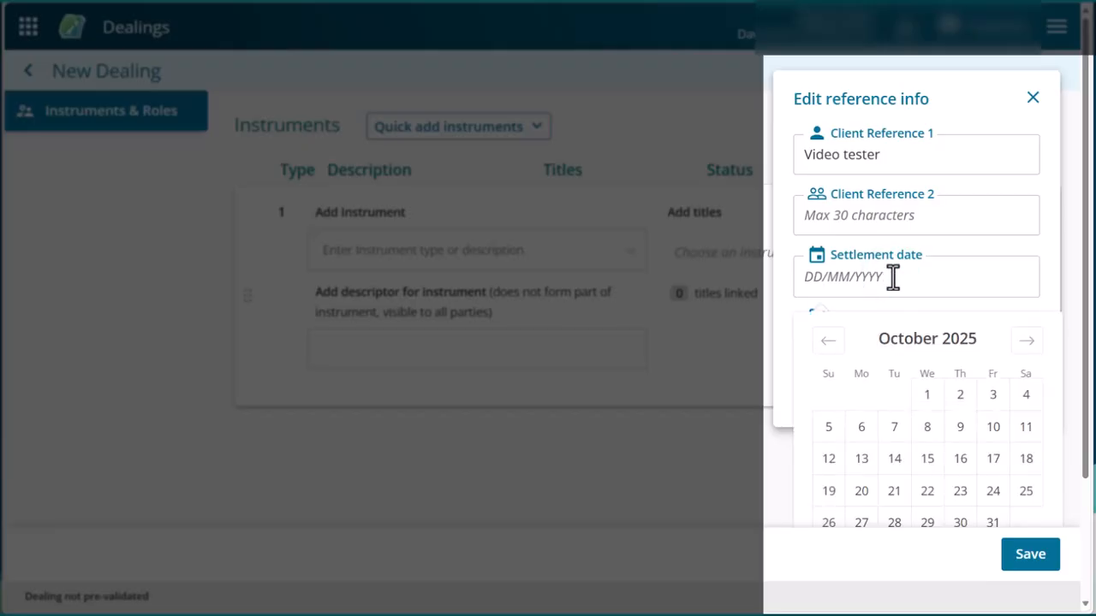
pyautogui.click(1025, 342)
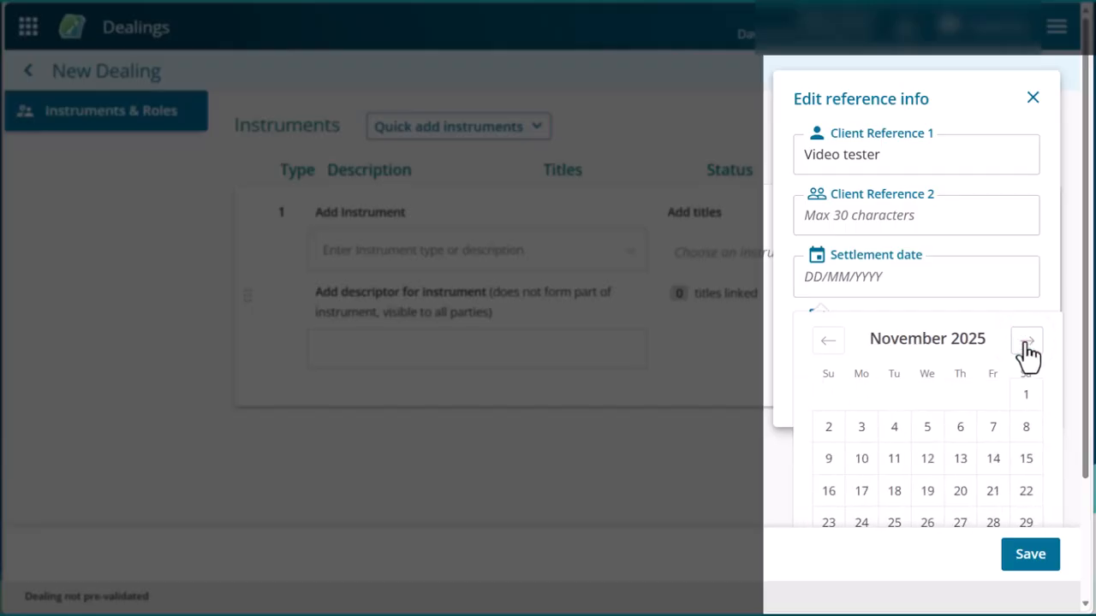
pyautogui.click(961, 460)
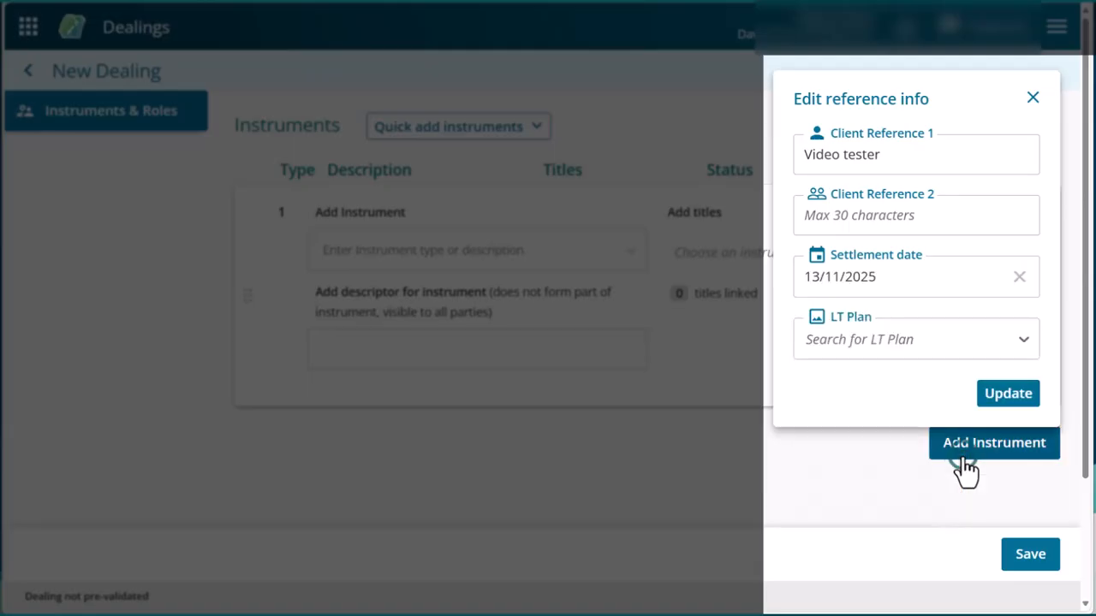
pyautogui.click(1018, 276)
pyautogui.write('13/11/2025')
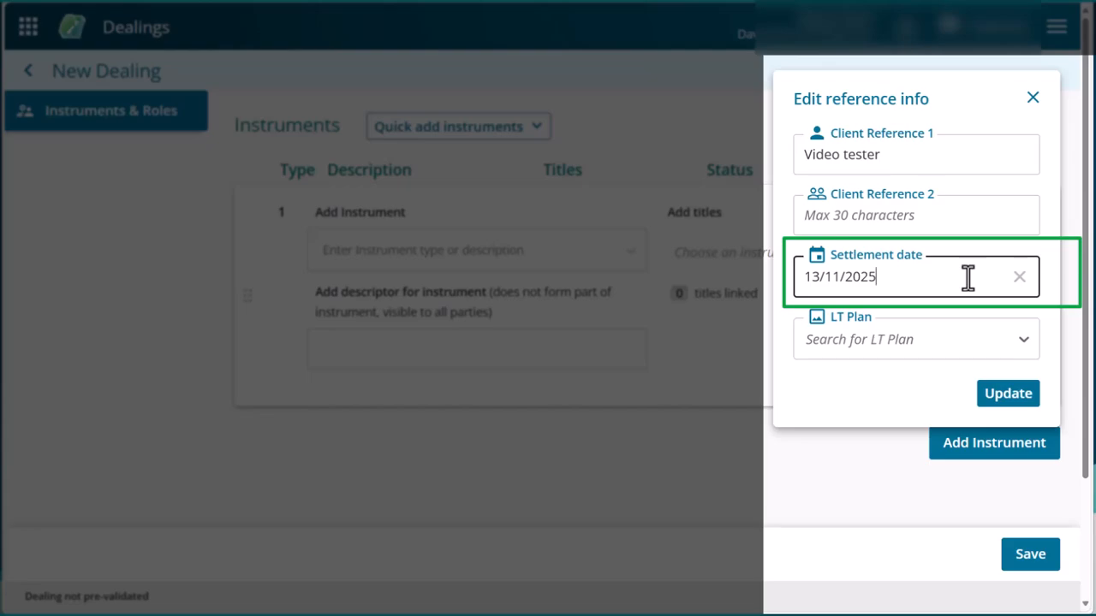
# - Link LT plans LT 2 (Hawkes Bay) and LT 4 (Southland) to the dealing and update the reference info
pyautogui.click(872, 338)
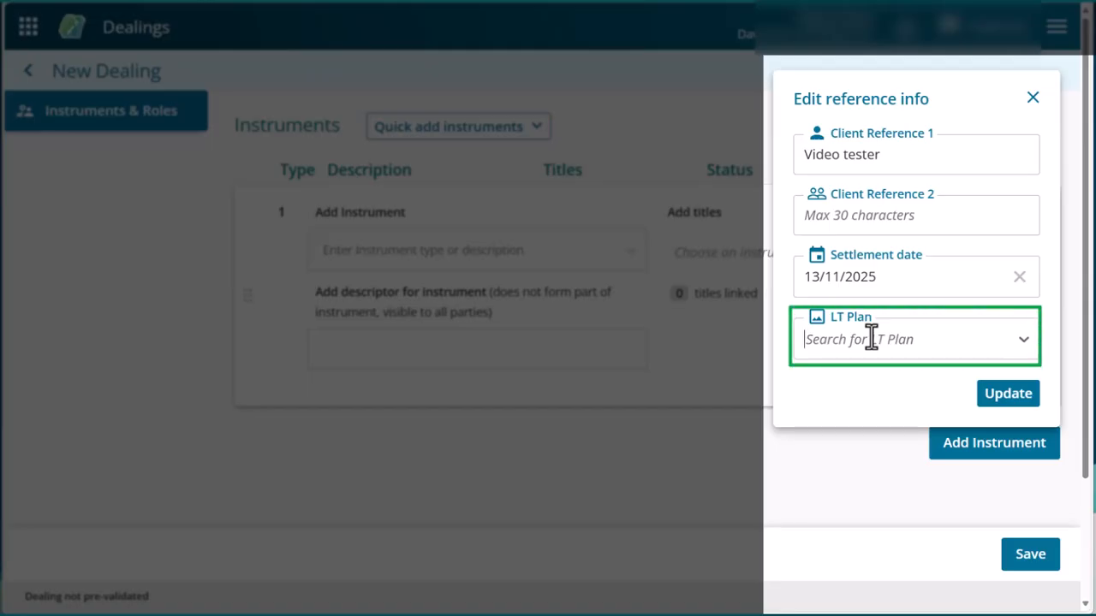
pyautogui.write('LT 2')
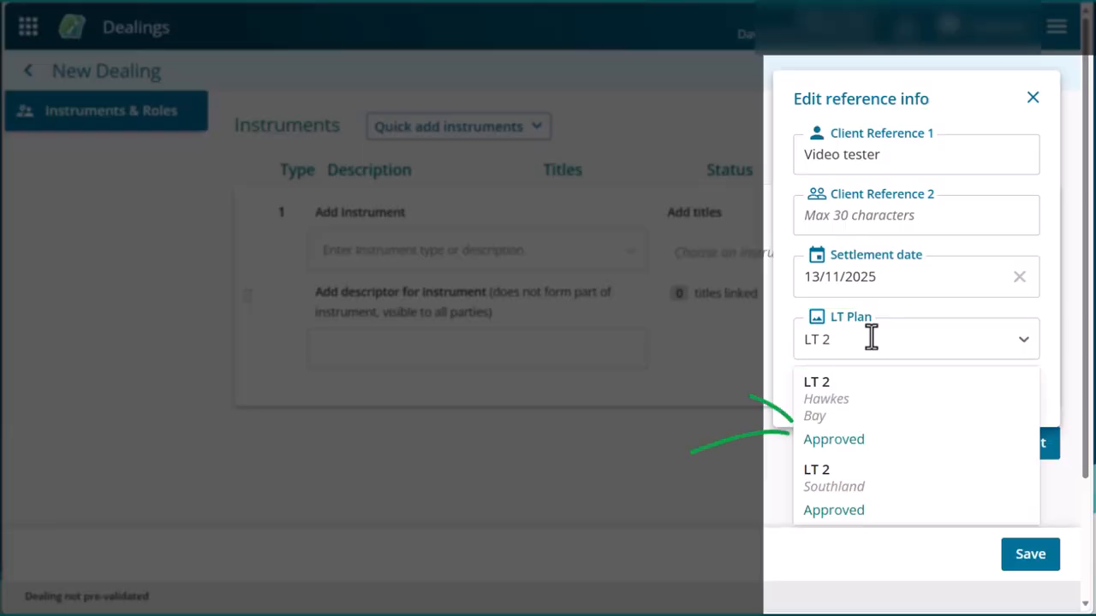
pyautogui.click(883, 404)
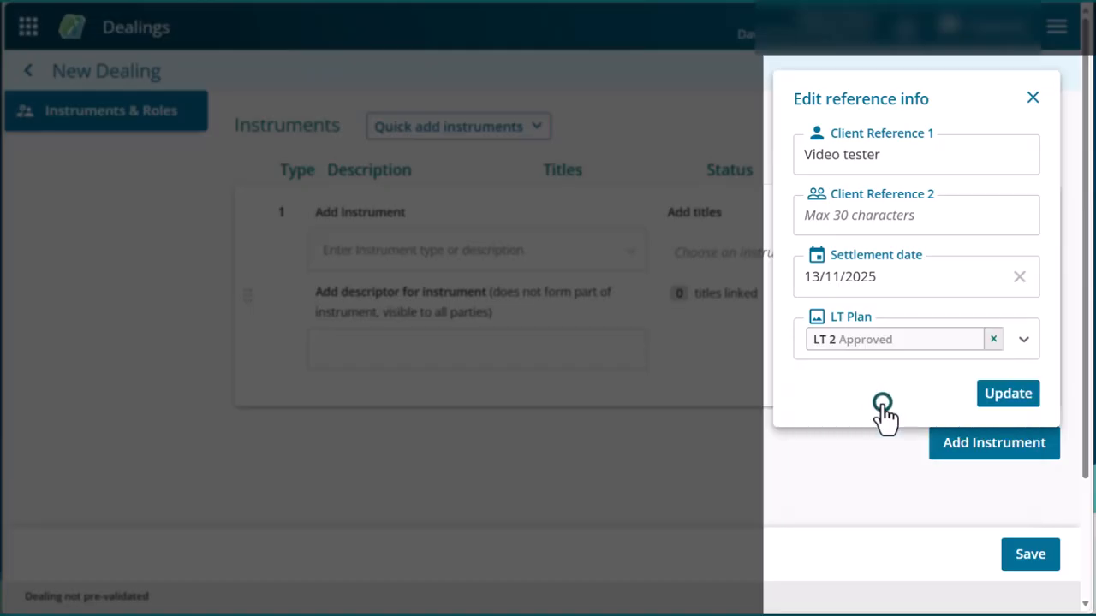
pyautogui.click(1023, 340)
pyautogui.click(874, 375)
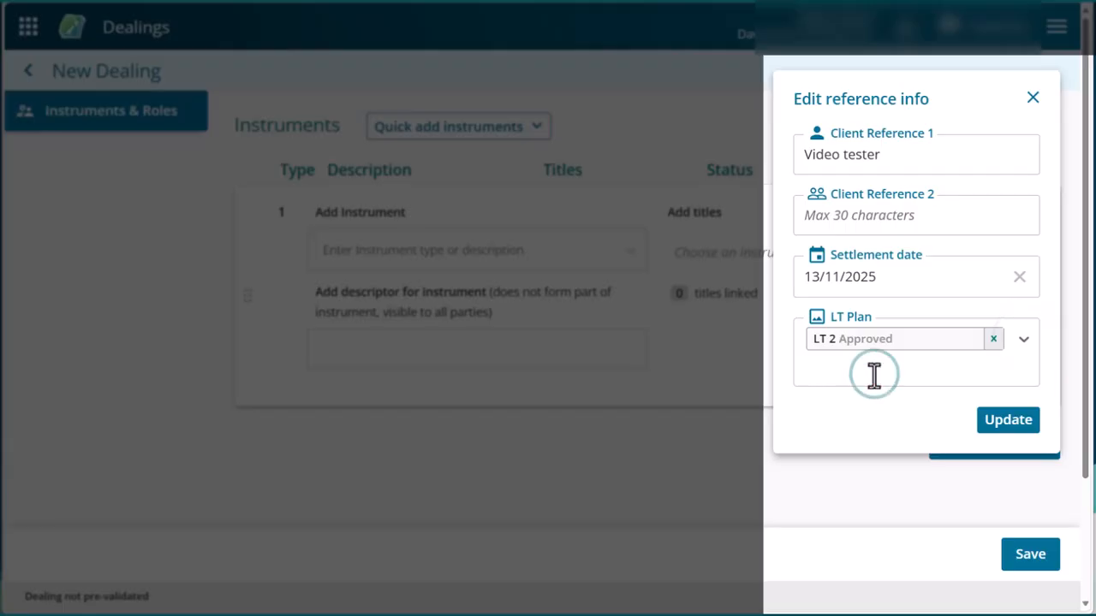
pyautogui.write('LT 4')
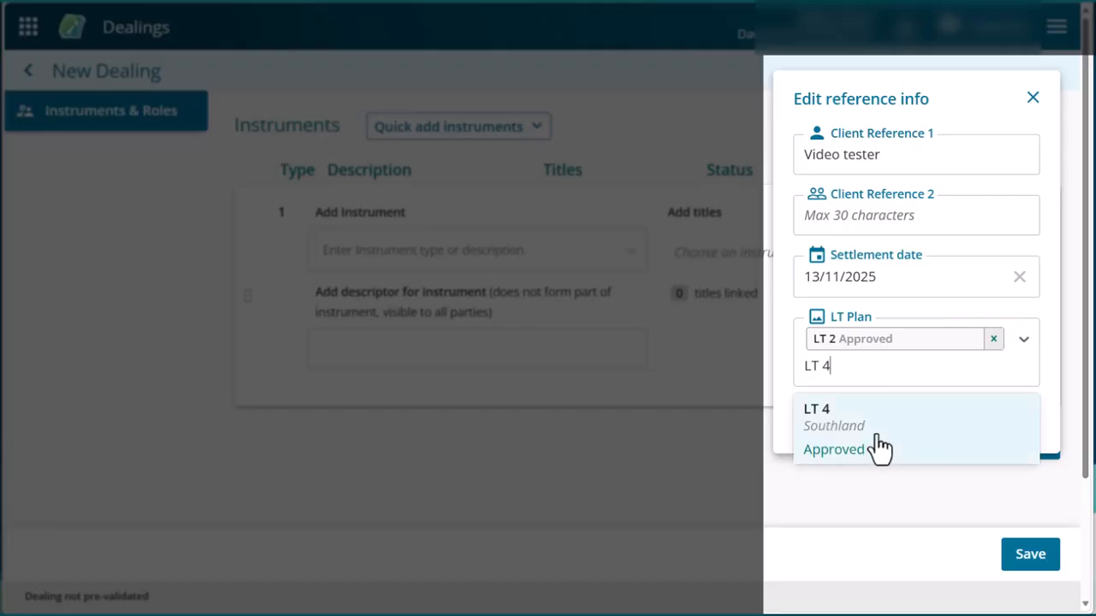
pyautogui.click(876, 433)
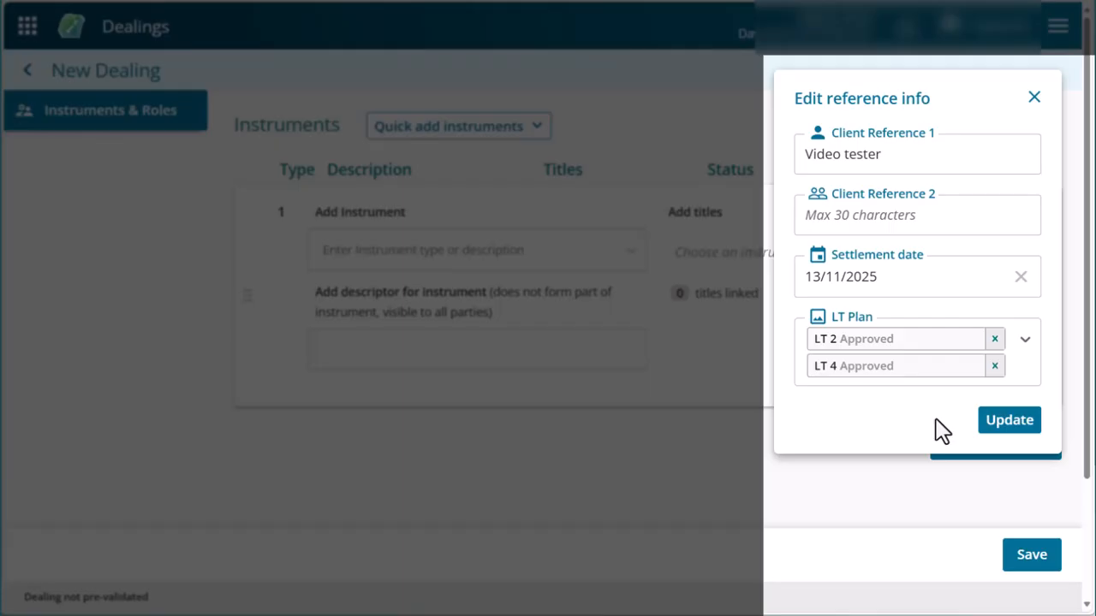
pyautogui.click(1023, 423)
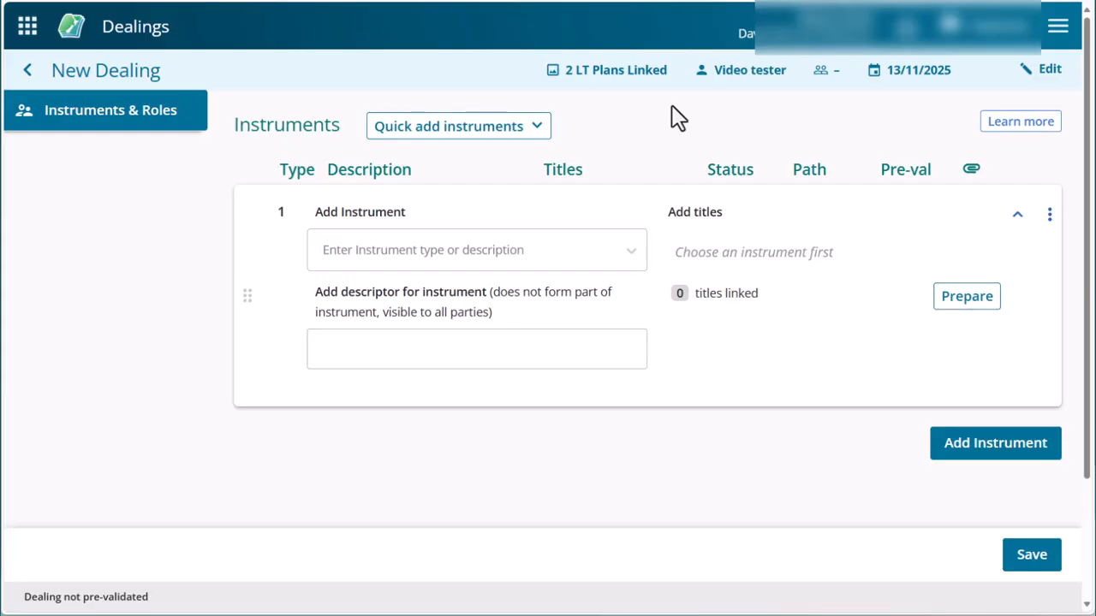
# - Check the dealing's reference info and look through the quick-add instrument options without adding any
pyautogui.moveTo(648, 74)
pyautogui.click(1040, 77)
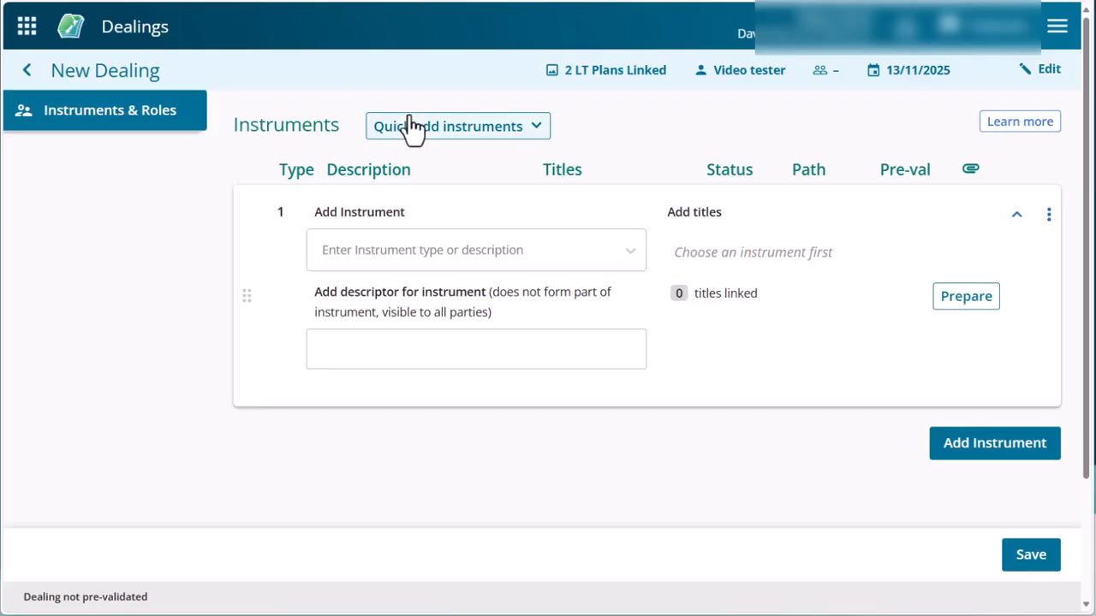
pyautogui.click(534, 128)
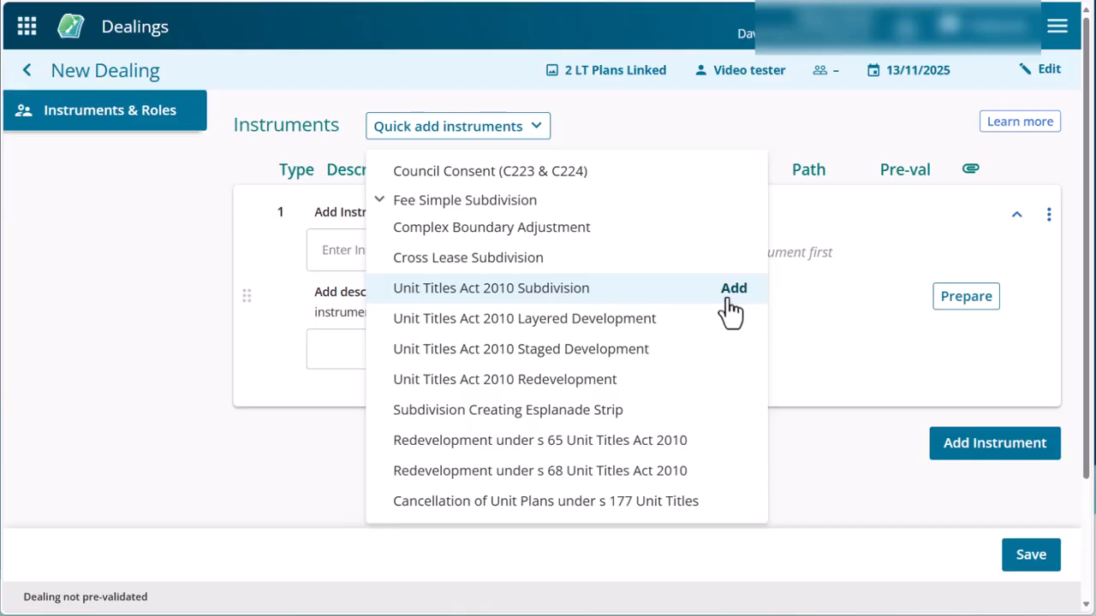
pyautogui.click(666, 120)
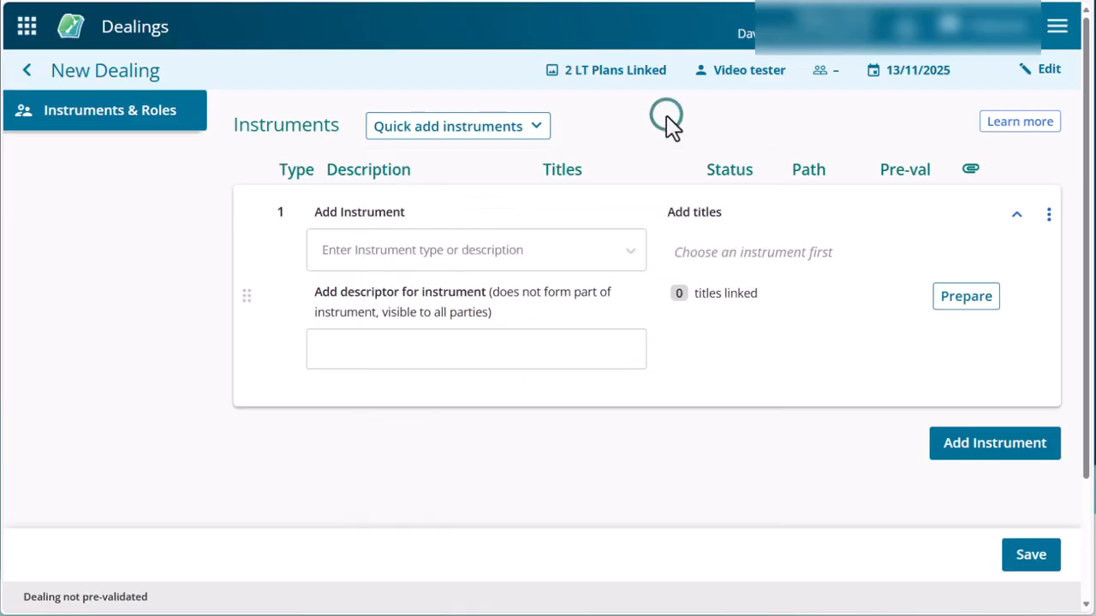
# - Search for "Transfer" and choose T Transfer as the first instrument
pyautogui.click(364, 257)
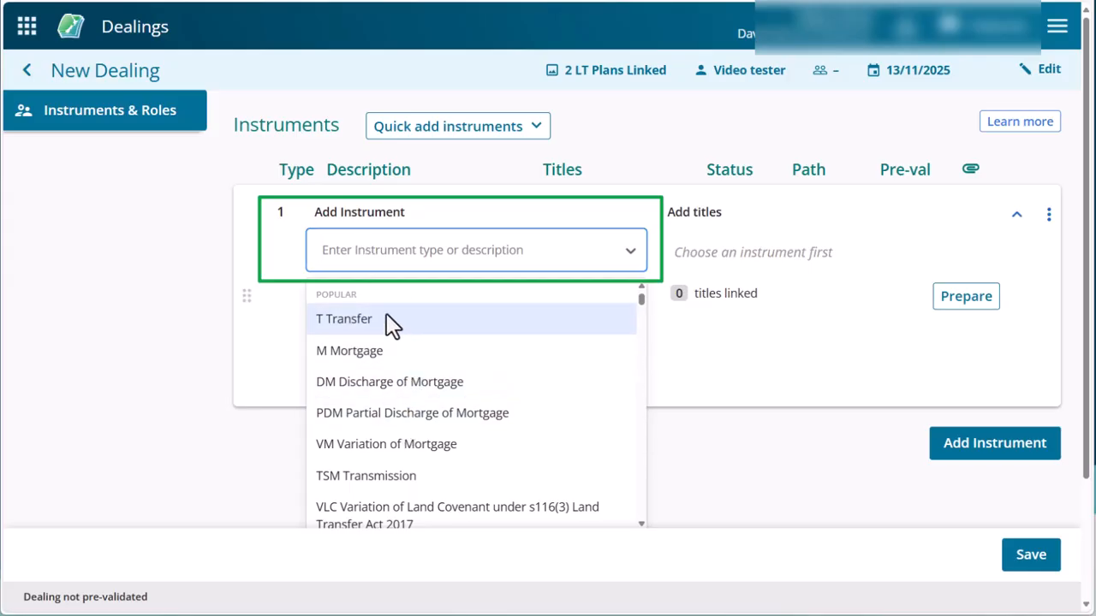
pyautogui.click(387, 259)
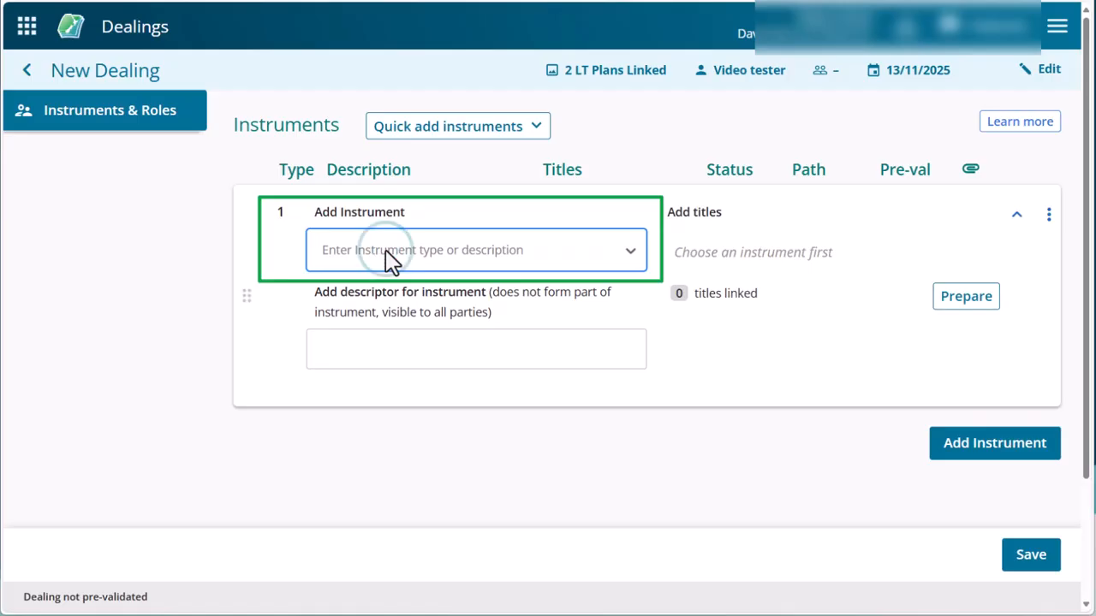
pyautogui.write('Transfer')
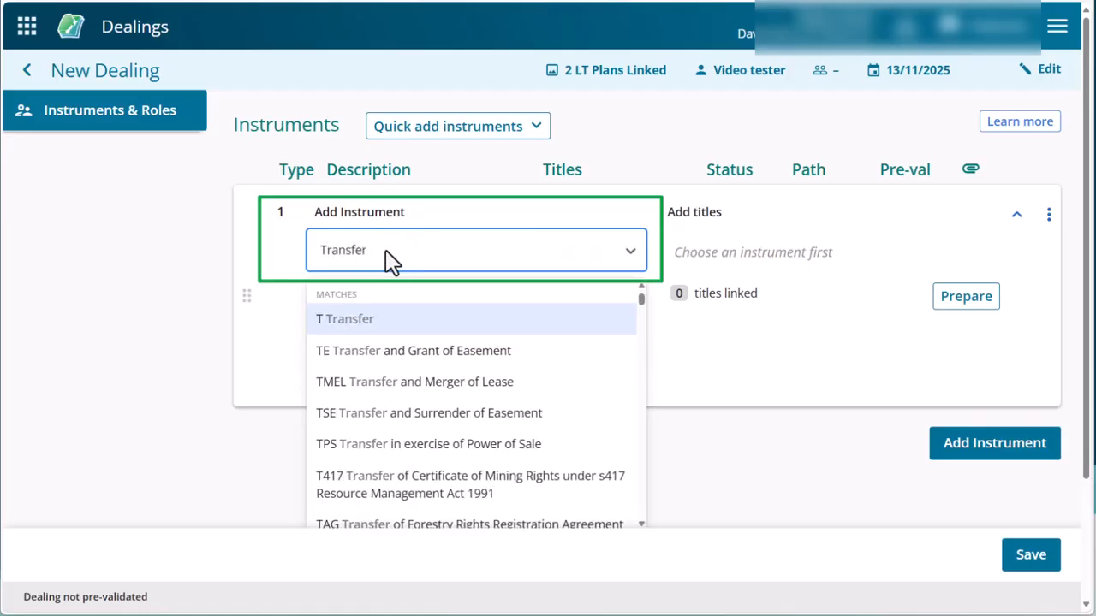
pyautogui.click(376, 331)
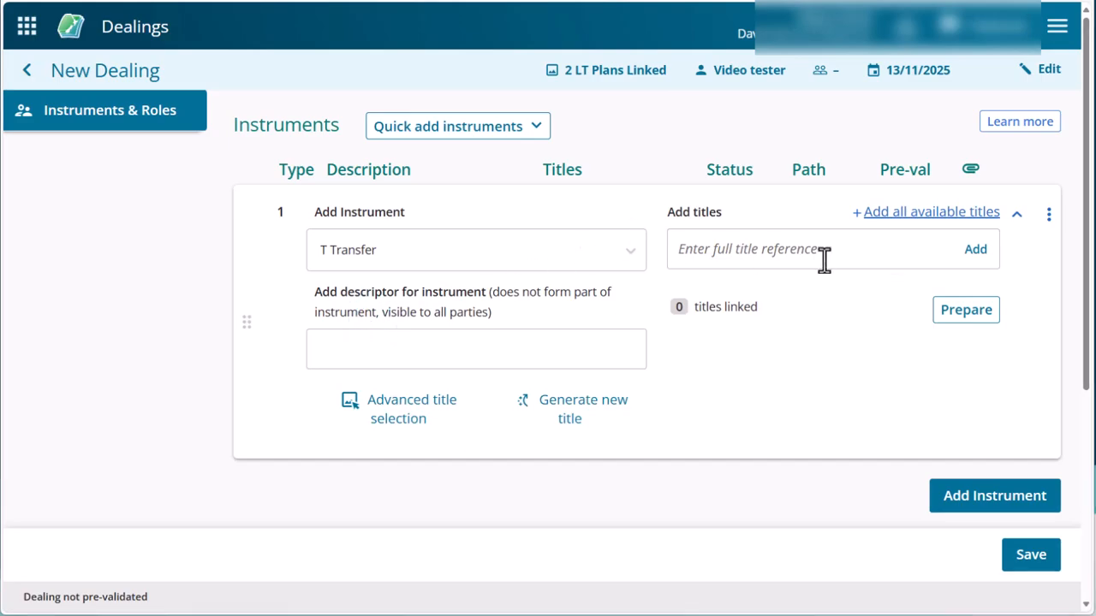
# - View the actions available for the Transfer instrument and enter "H8*" as its descriptor
pyautogui.click(1048, 218)
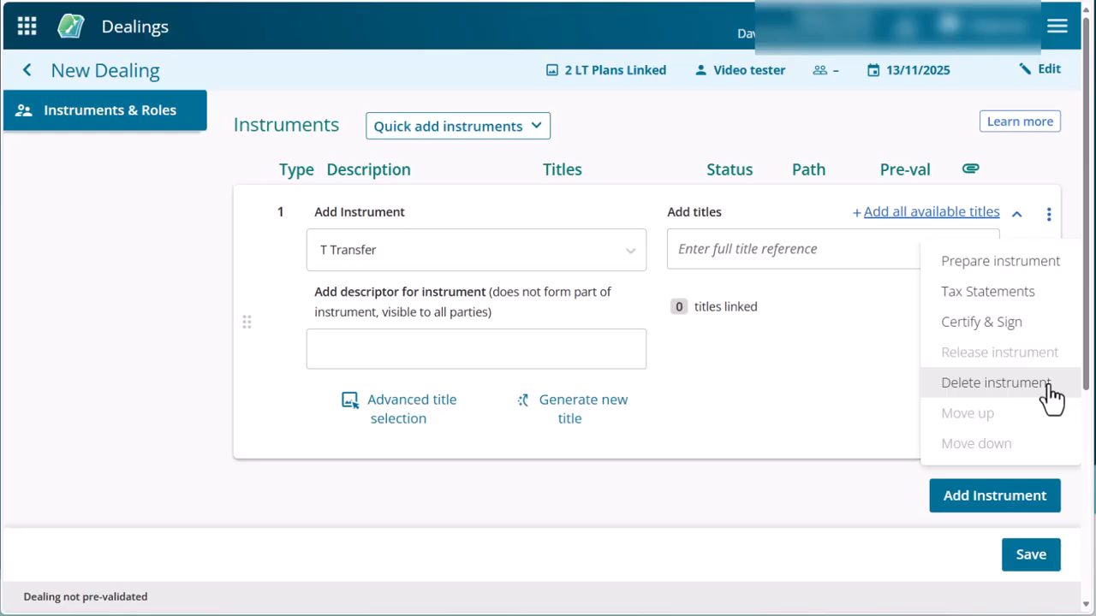
pyautogui.click(874, 358)
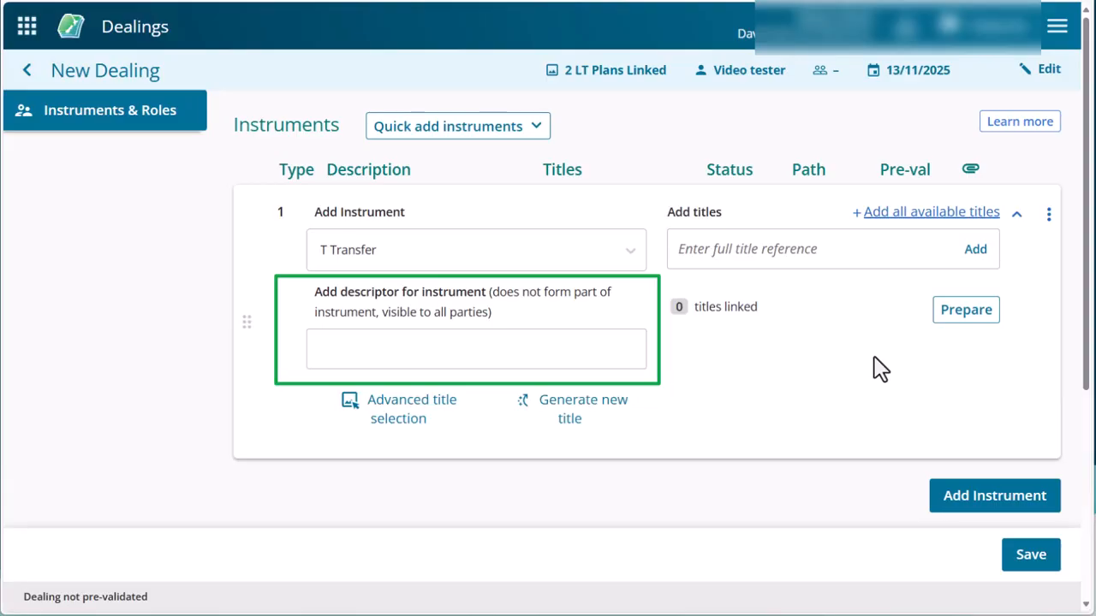
pyautogui.click(352, 346)
pyautogui.write('H8*')
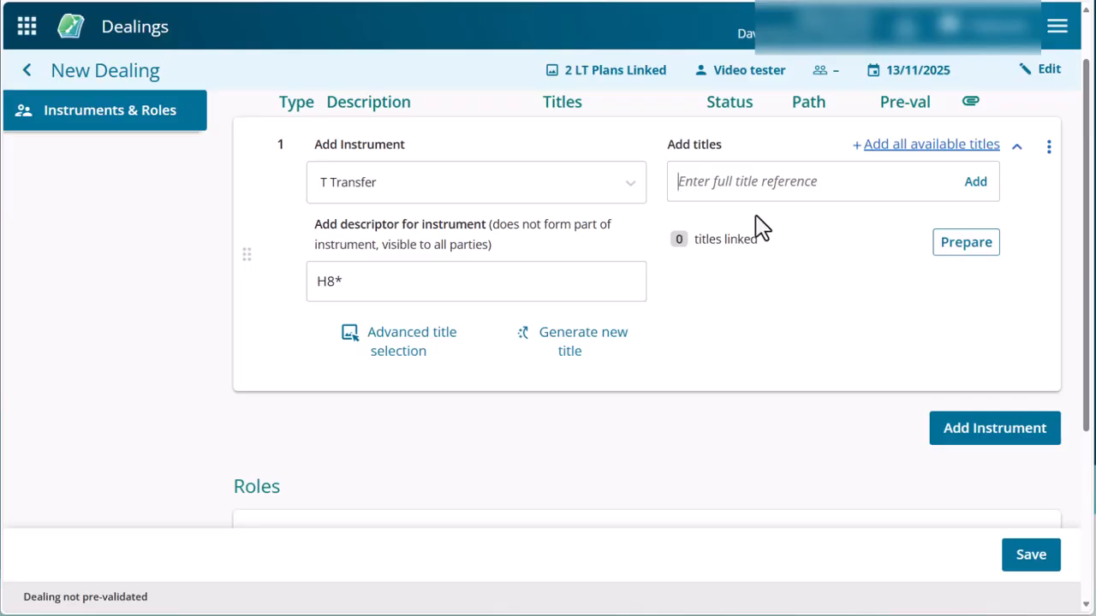
# - Link title HB96/238 to the Transfer instrument
pyautogui.click(746, 180)
pyautogui.write('H')
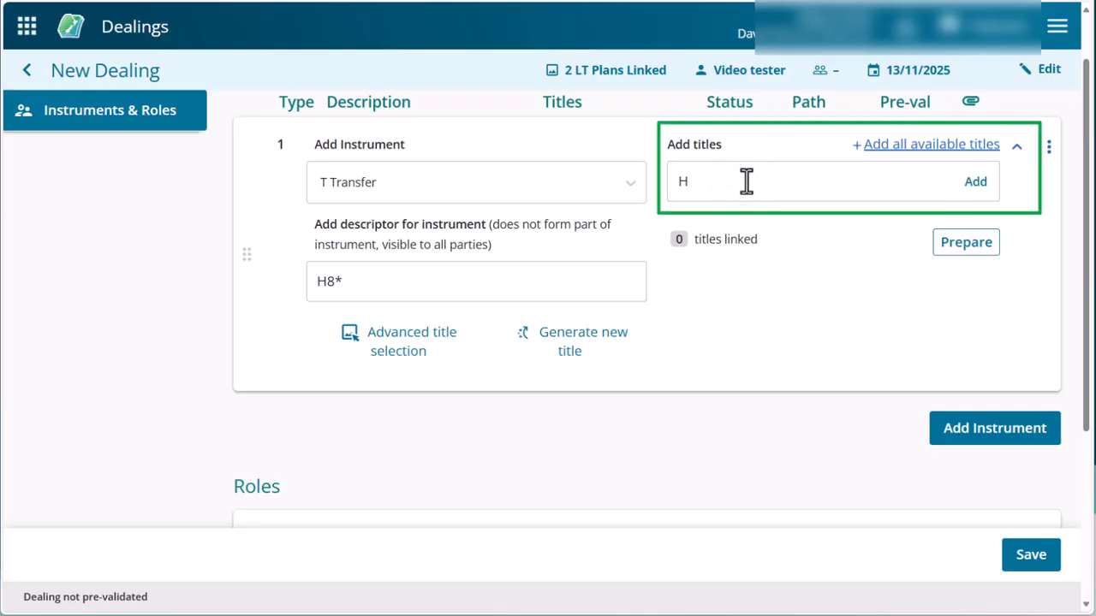
pyautogui.write('B96/238')
pyautogui.click(976, 183)
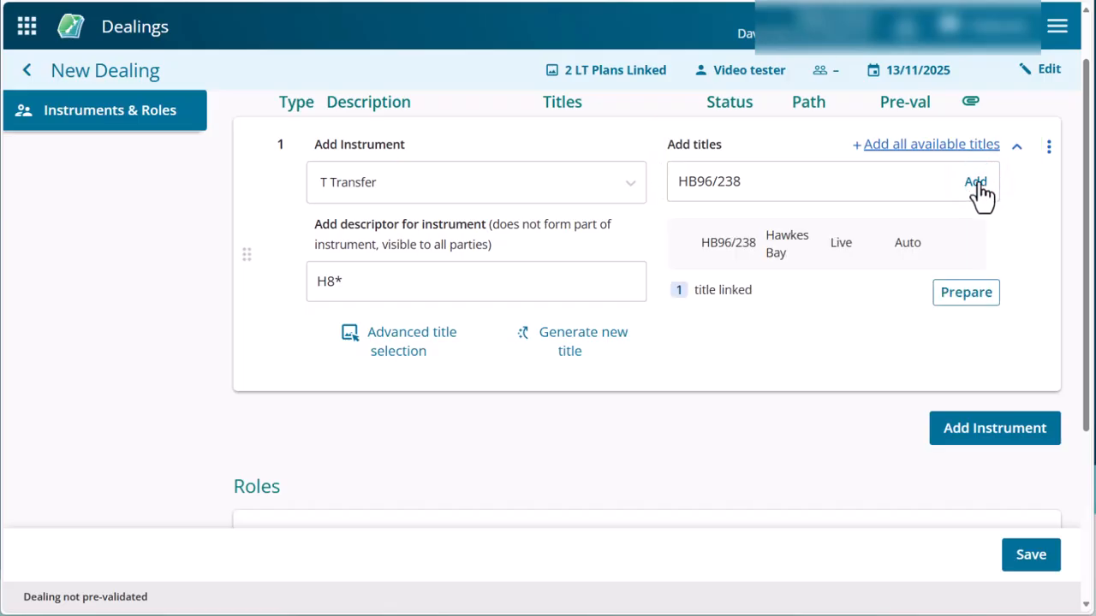
pyautogui.moveTo(907, 242)
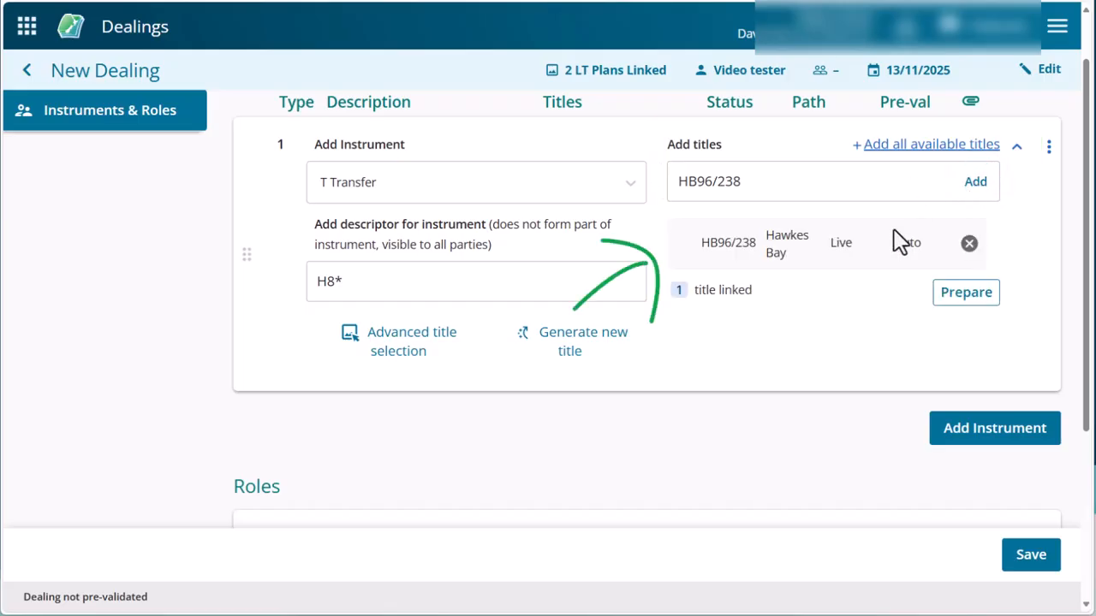
# - Extend the title references with HB72/64 and link that title to the Transfer instrument
pyautogui.click(751, 180)
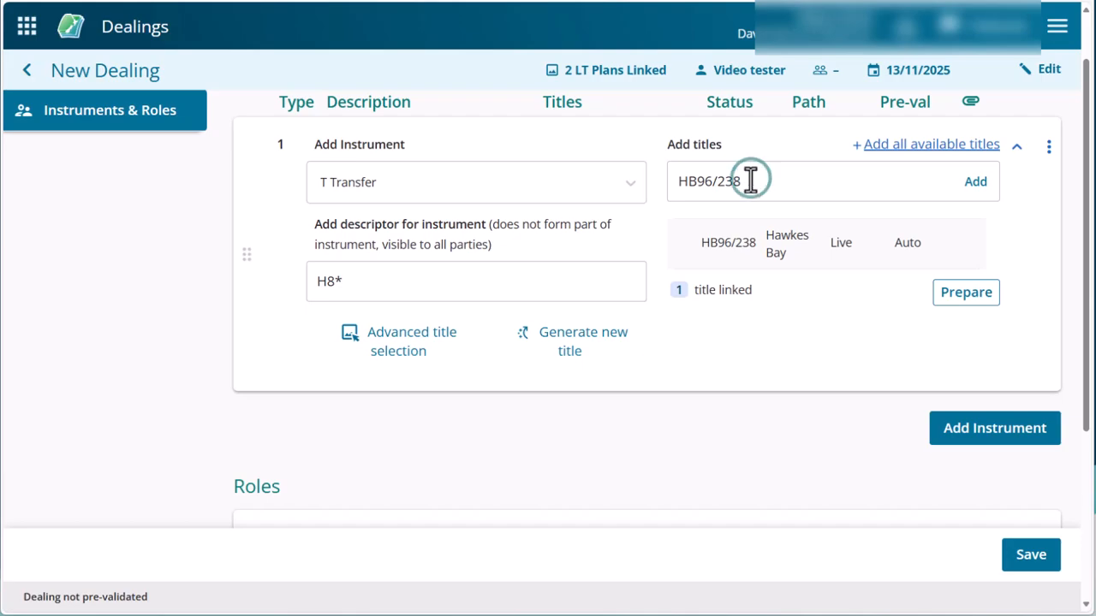
pyautogui.write(',')
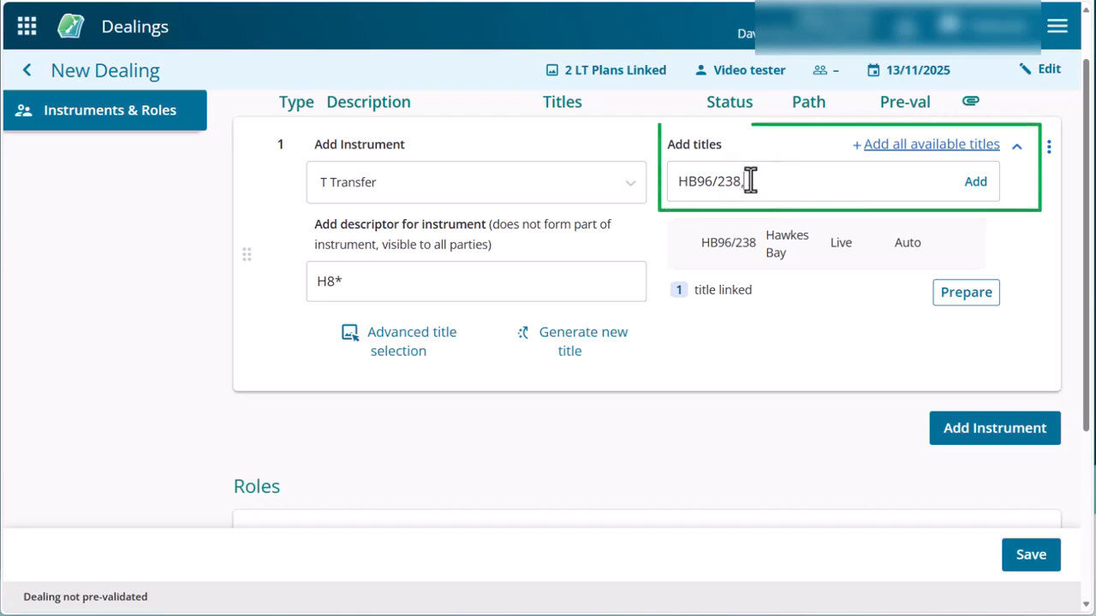
pyautogui.write('HB72/64')
pyautogui.click(978, 188)
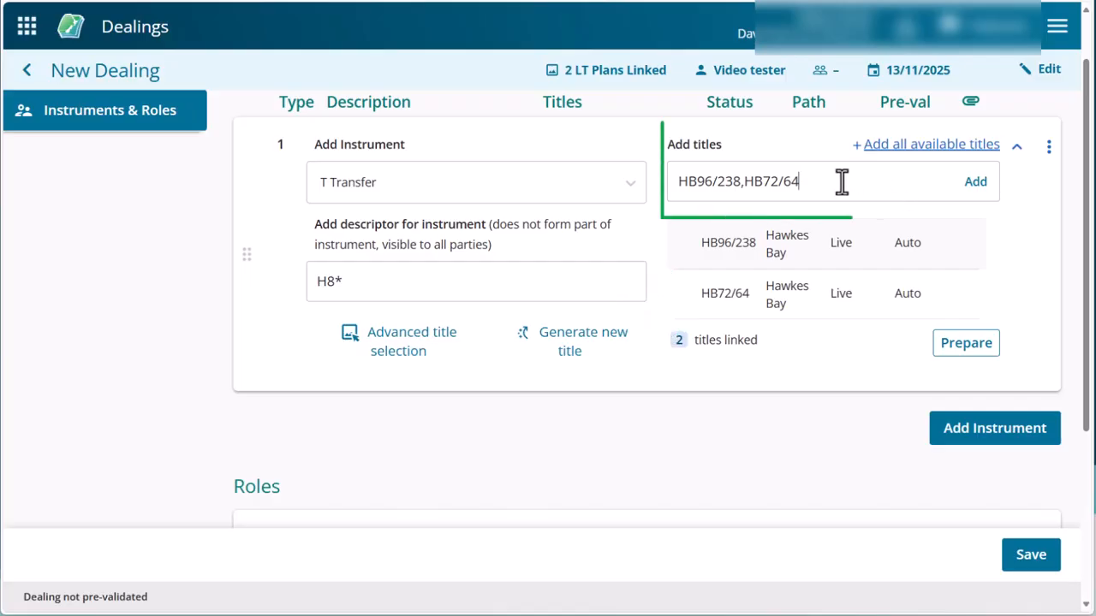
# - Link title HB82/221 to the Transfer instrument and remove it from the linked titles again
pyautogui.write(', HB82/221')
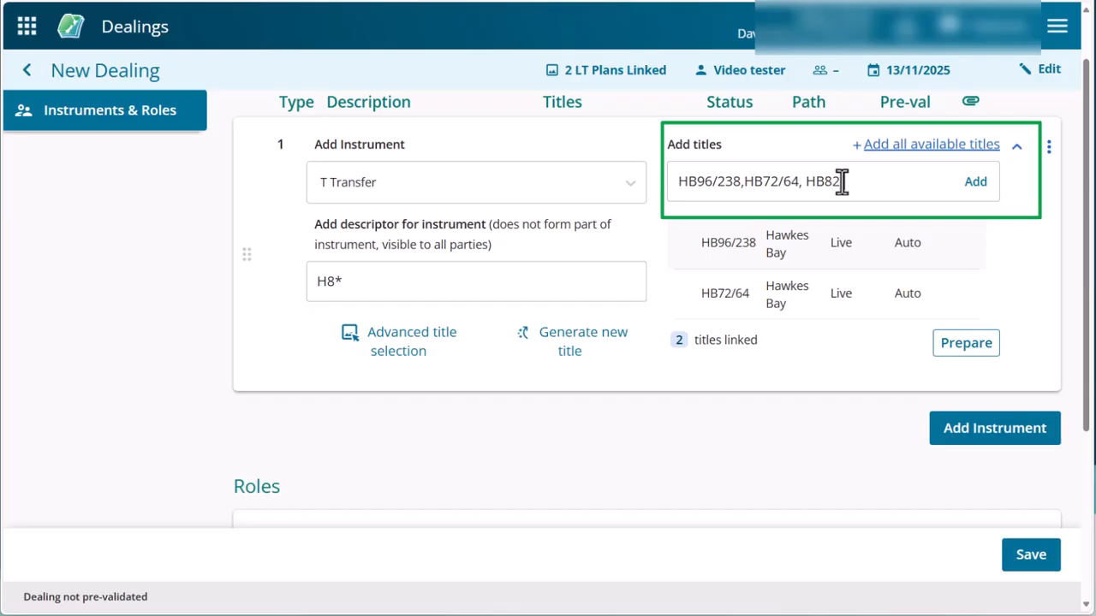
pyautogui.click(976, 183)
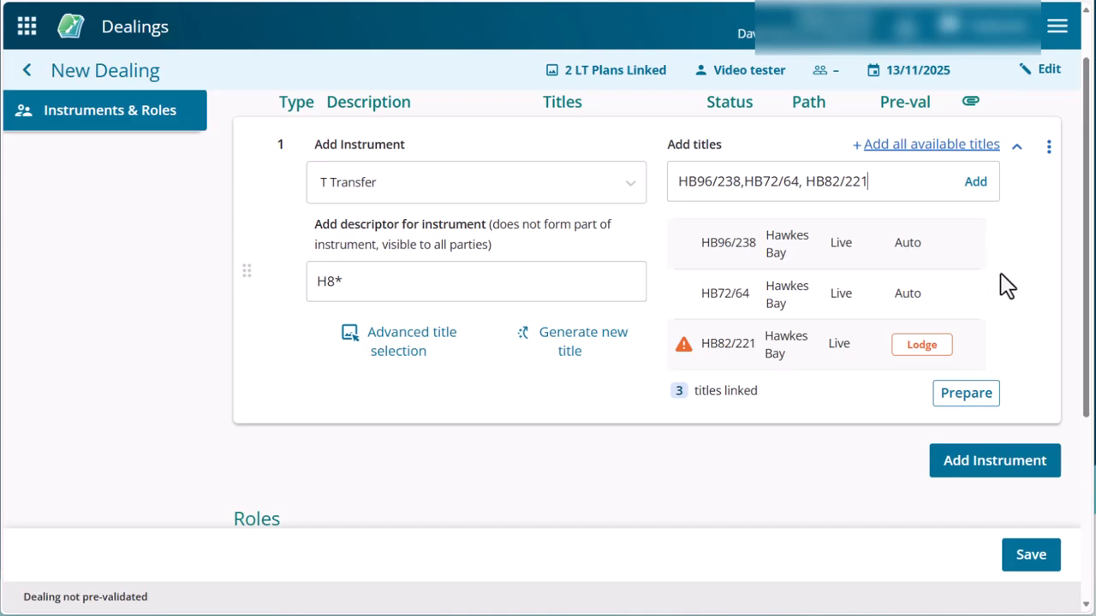
pyautogui.moveTo(973, 357)
pyautogui.click(969, 346)
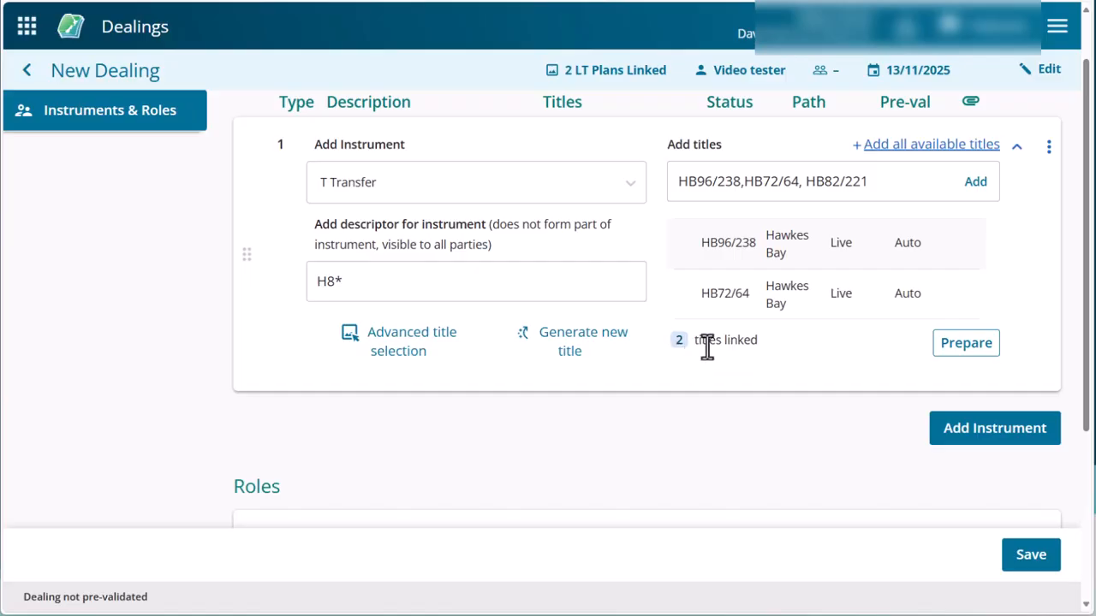
# - Add a second instrument to the dealing and set its type to M Mortgage
pyautogui.click(400, 370)
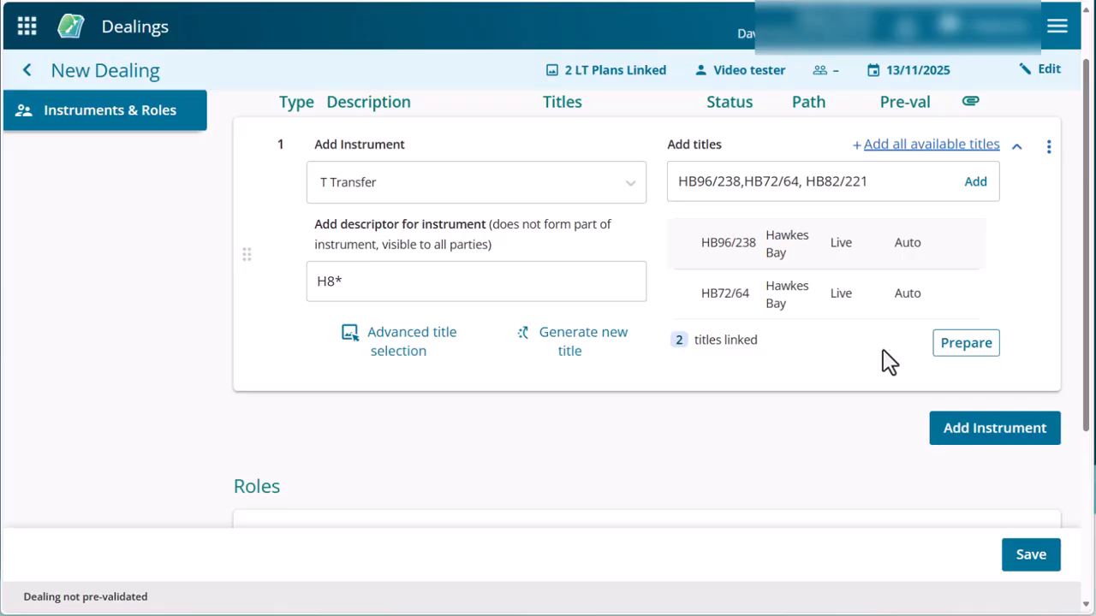
pyautogui.click(998, 429)
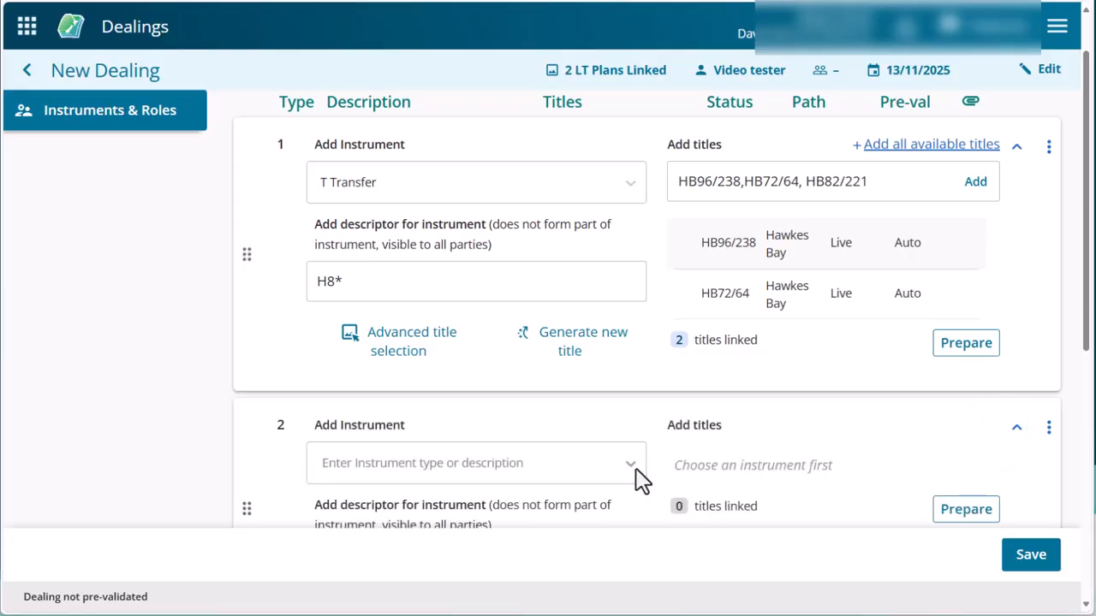
pyautogui.click(637, 468)
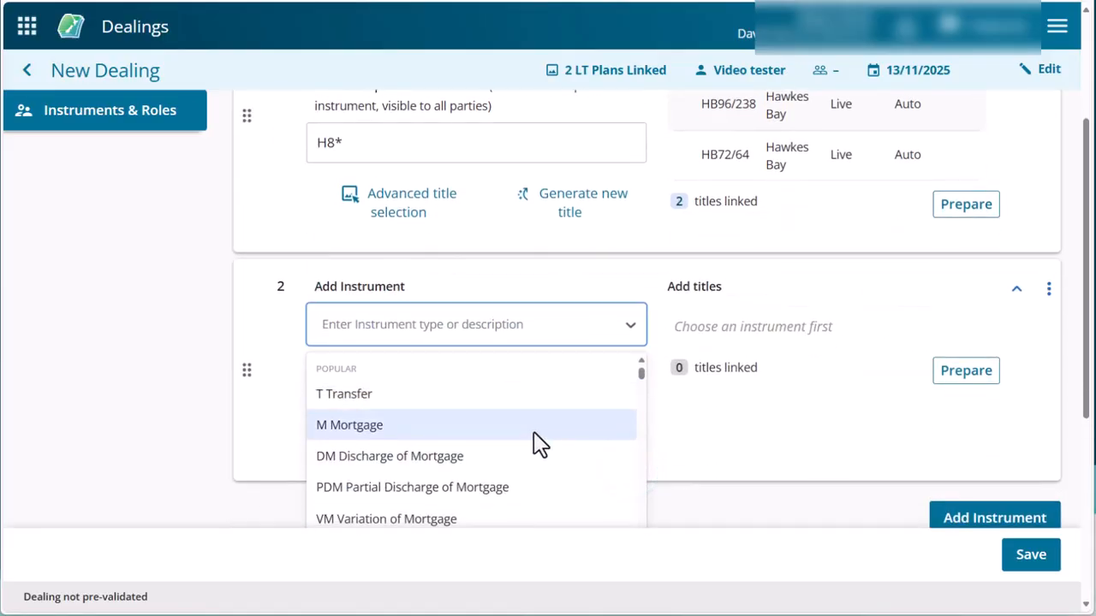
pyautogui.click(540, 426)
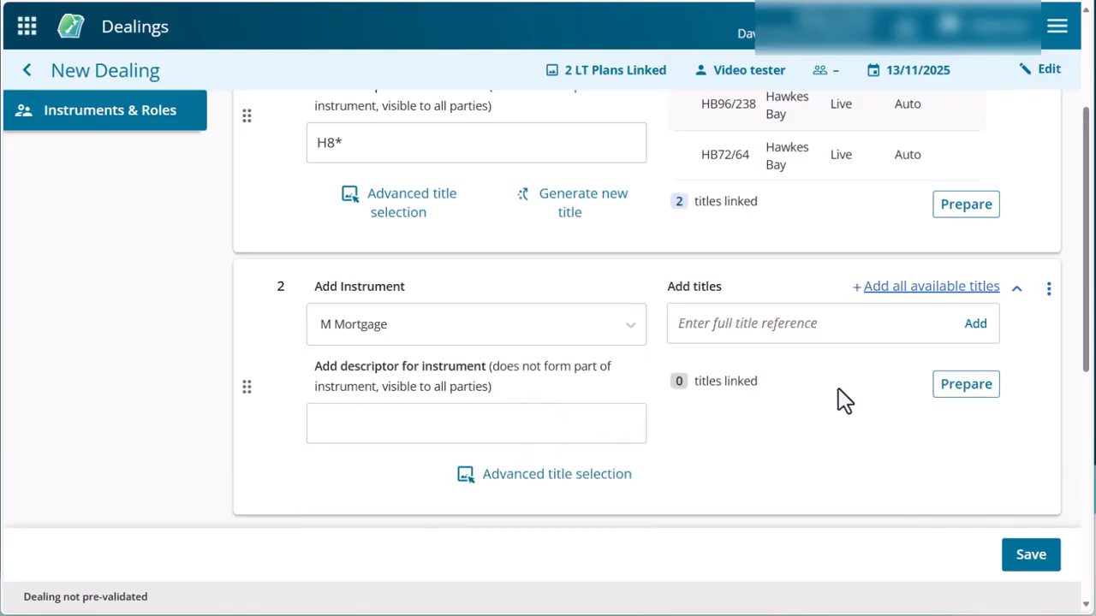
# - Link all available titles to the Mortgage instrument in one go
pyautogui.scroll(-1, 867, 401)
pyautogui.scroll(1, 867, 397)
pyautogui.scroll(1, 868, 404)
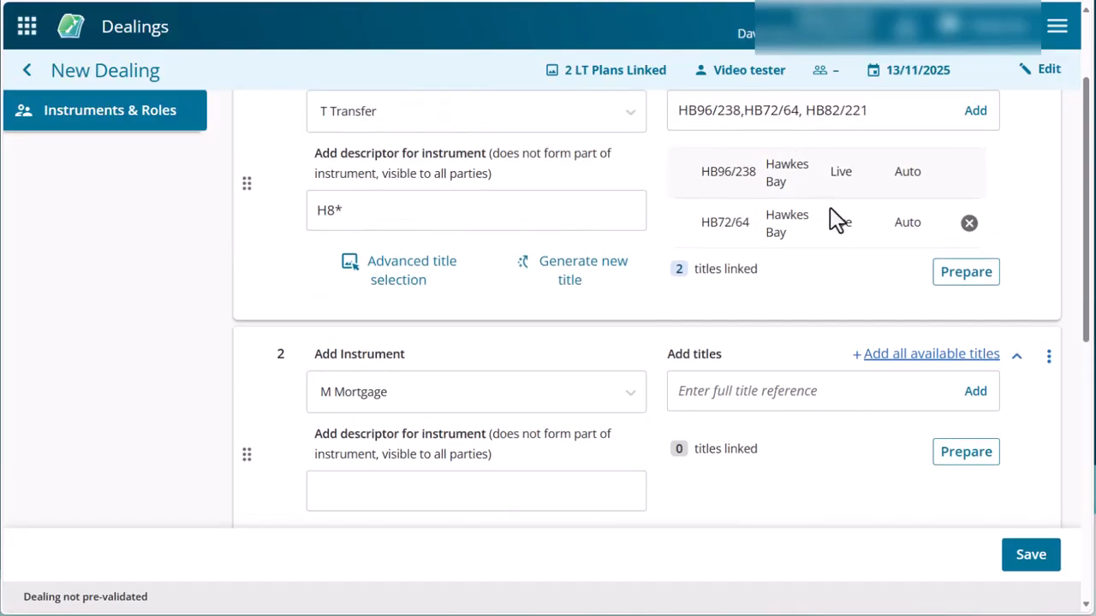
pyautogui.click(903, 357)
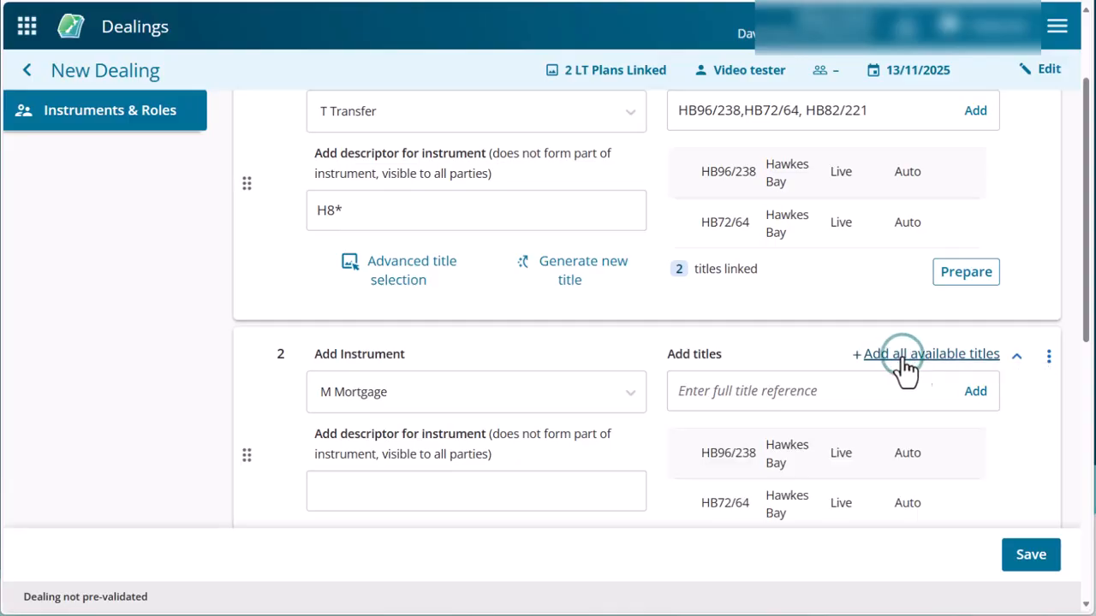
pyautogui.scroll(-1, 1034, 451)
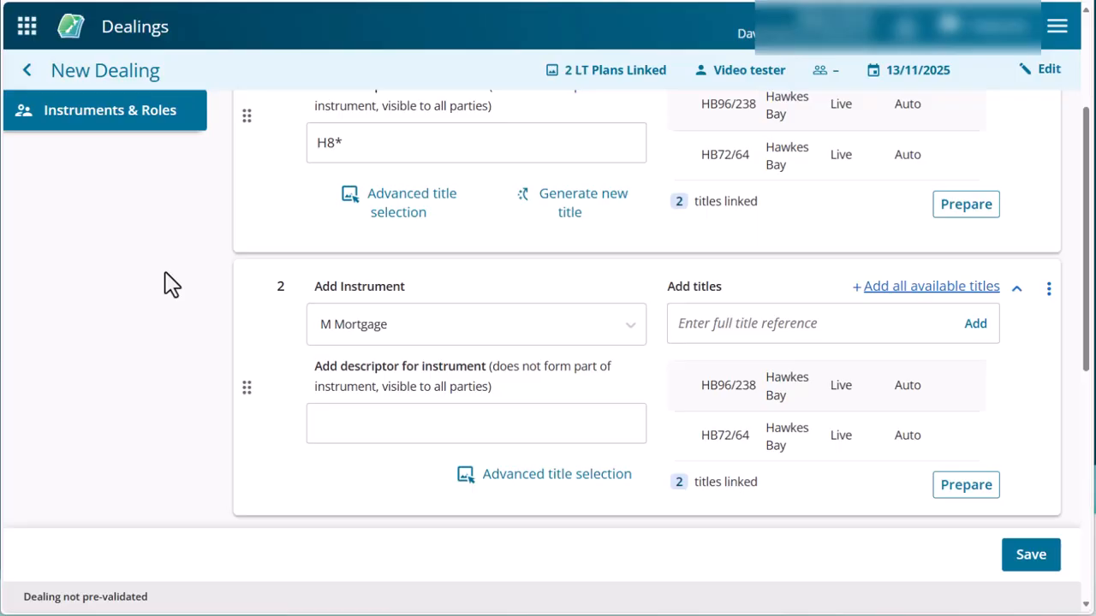
# - Assign a primary contact who is also a conveyancing professional to the Transferor's Representative role and check the conveyancing professional choices
pyautogui.scroll(-3, 169, 284)
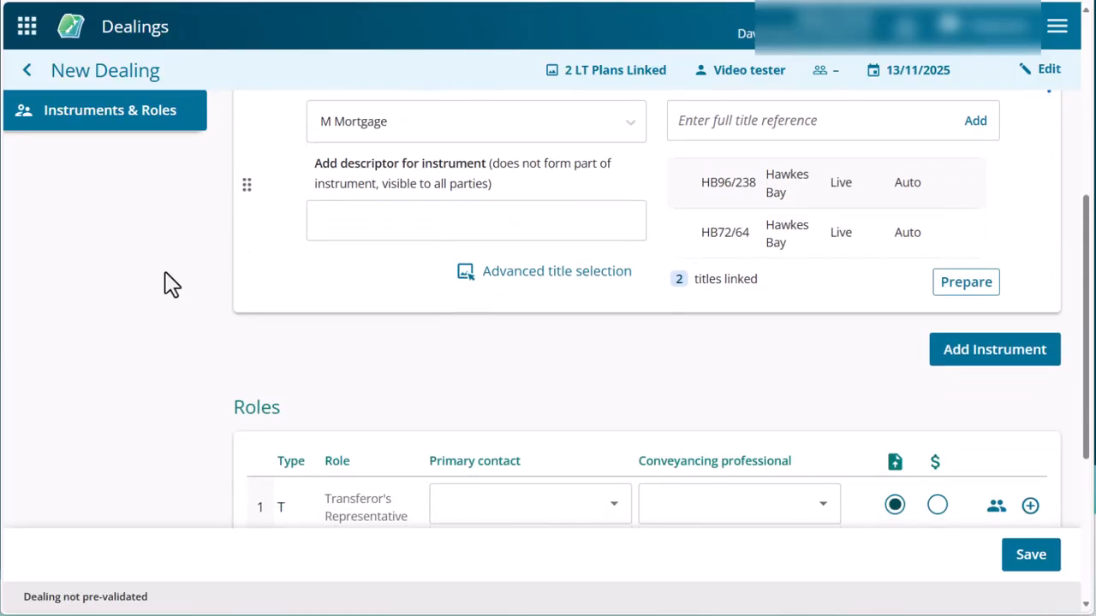
pyautogui.scroll(-2, 168, 284)
pyautogui.scroll(-2, 169, 285)
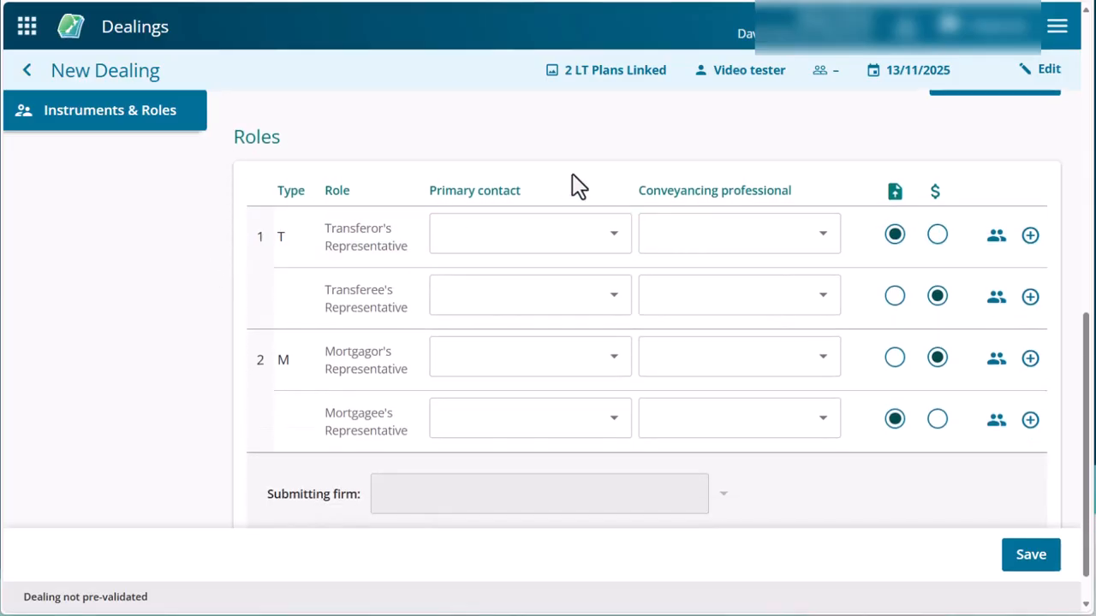
pyautogui.click(543, 232)
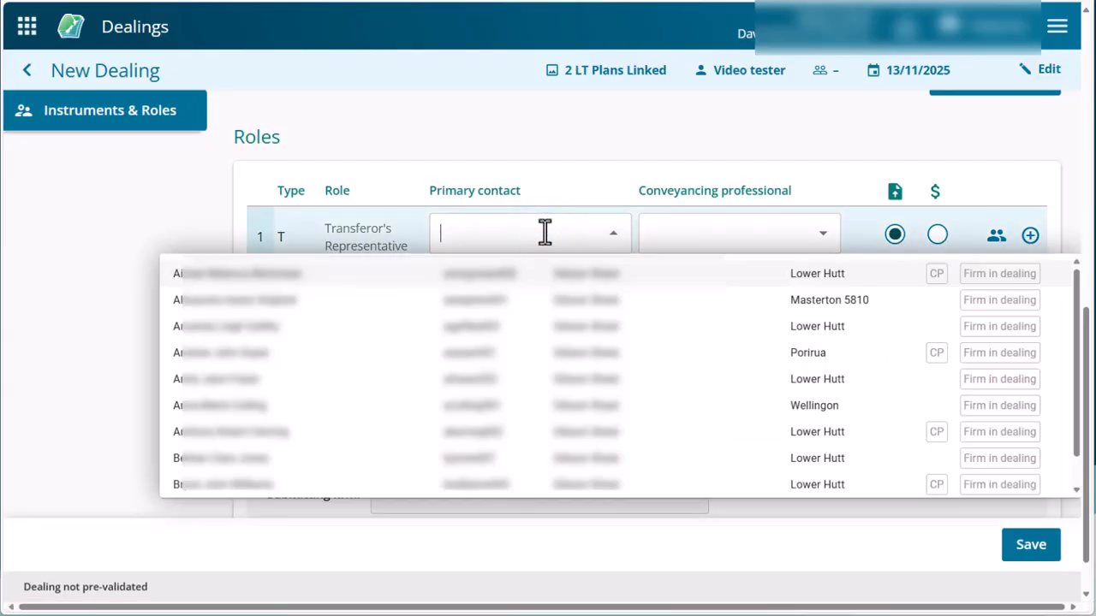
pyautogui.click(355, 353)
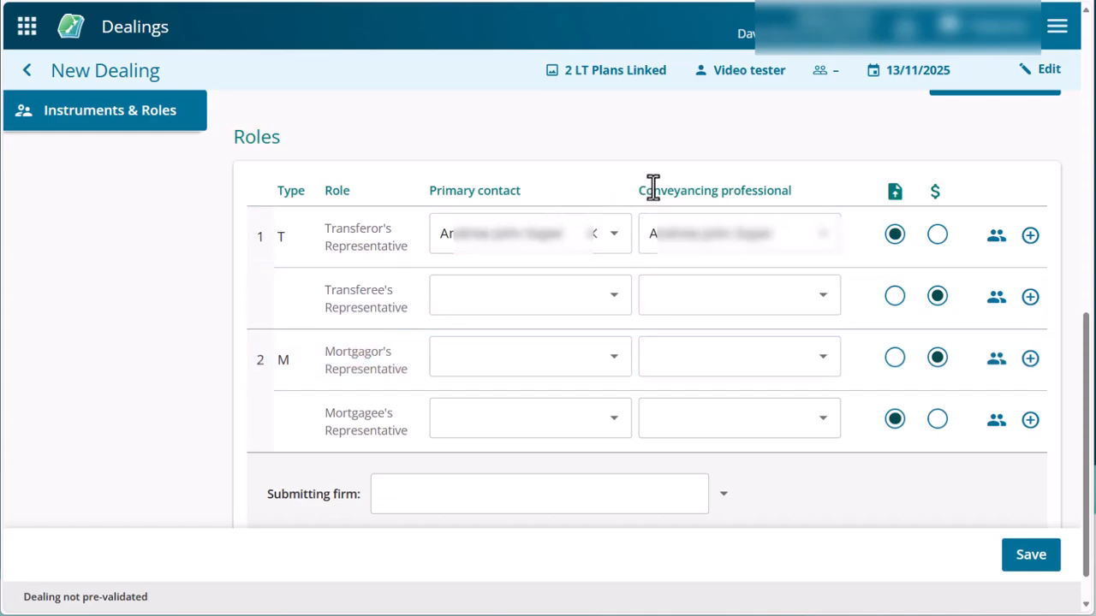
pyautogui.click(783, 233)
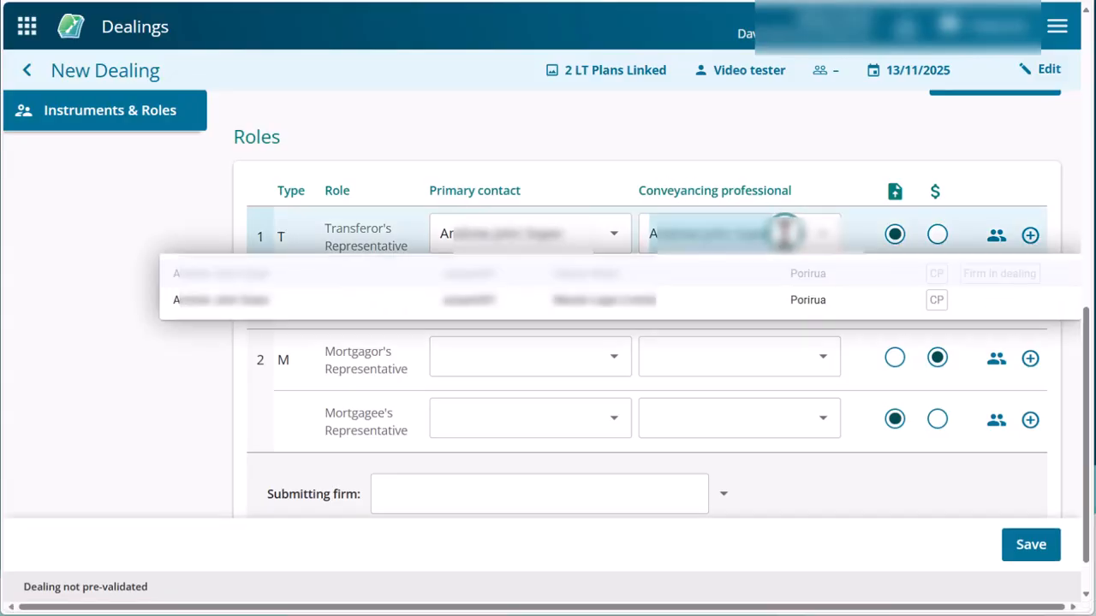
pyautogui.click(785, 232)
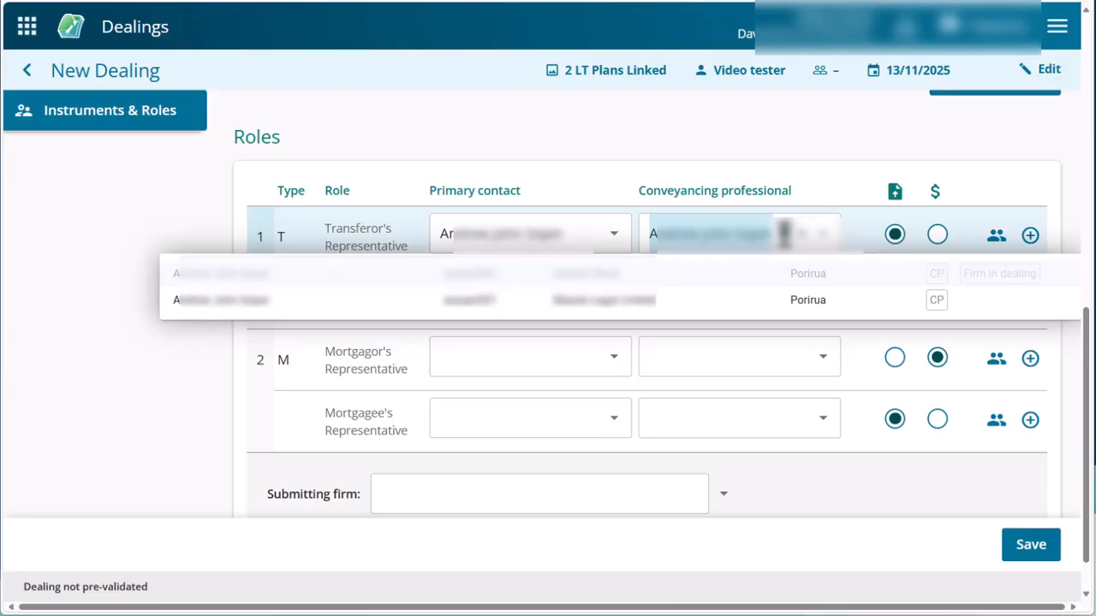
pyautogui.click(805, 183)
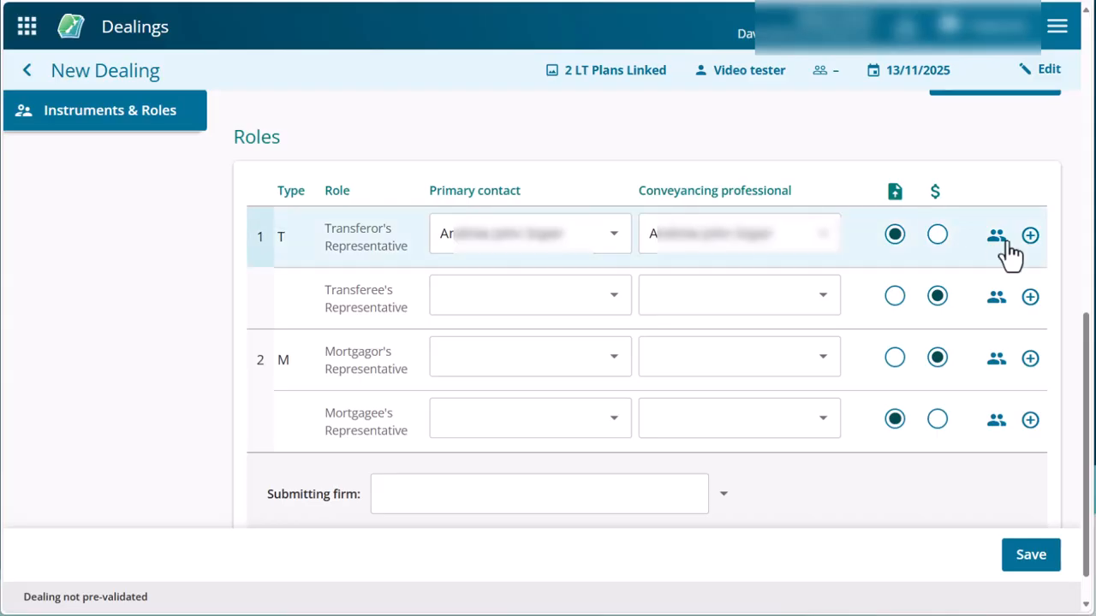
# - Assign yourself as Transferee's Representative, and choose a primary contact and a conveyancing professional for the Mortgagor's Representative
pyautogui.click(995, 300)
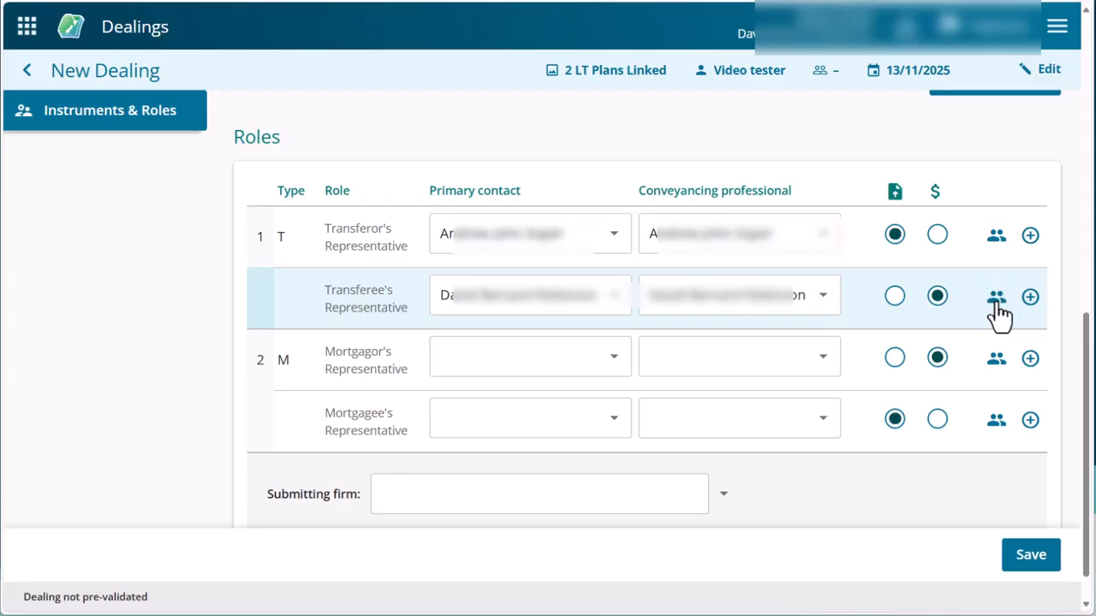
pyautogui.click(482, 357)
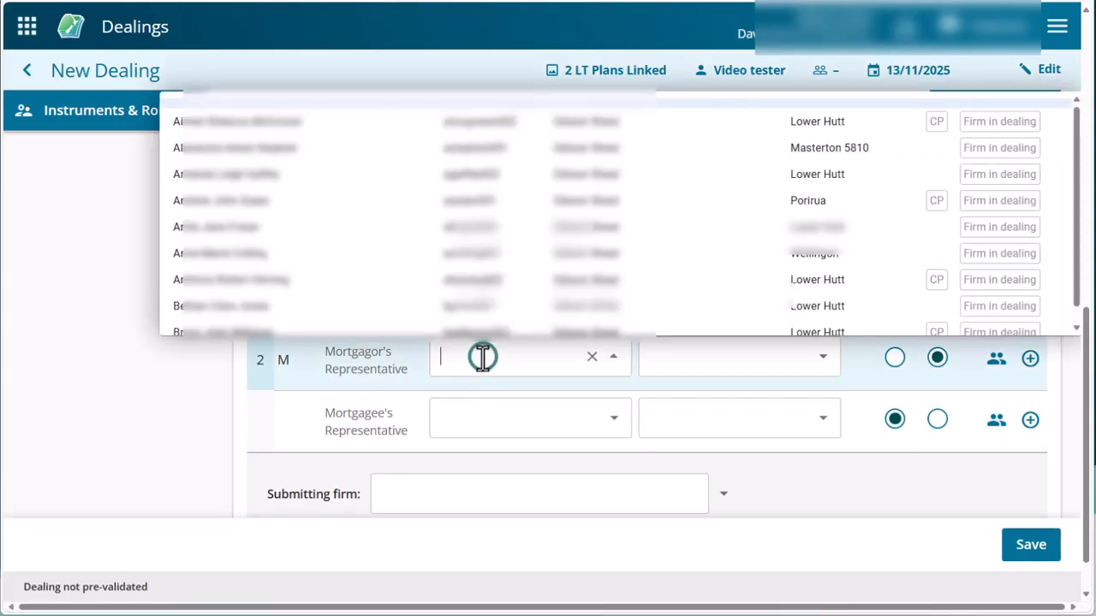
pyautogui.click(465, 306)
pyautogui.click(741, 360)
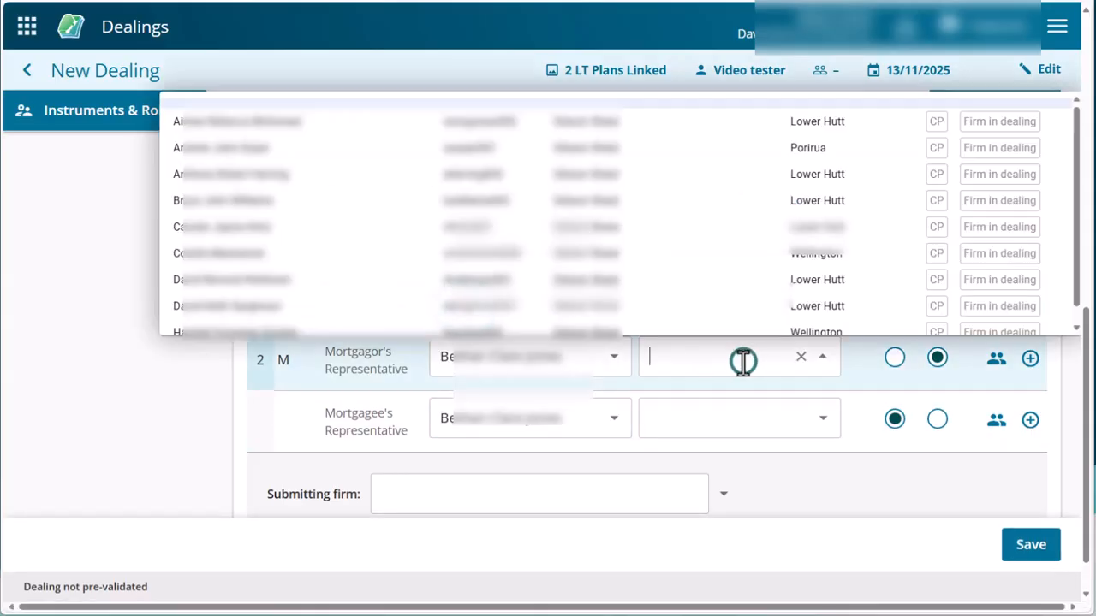
pyautogui.click(555, 255)
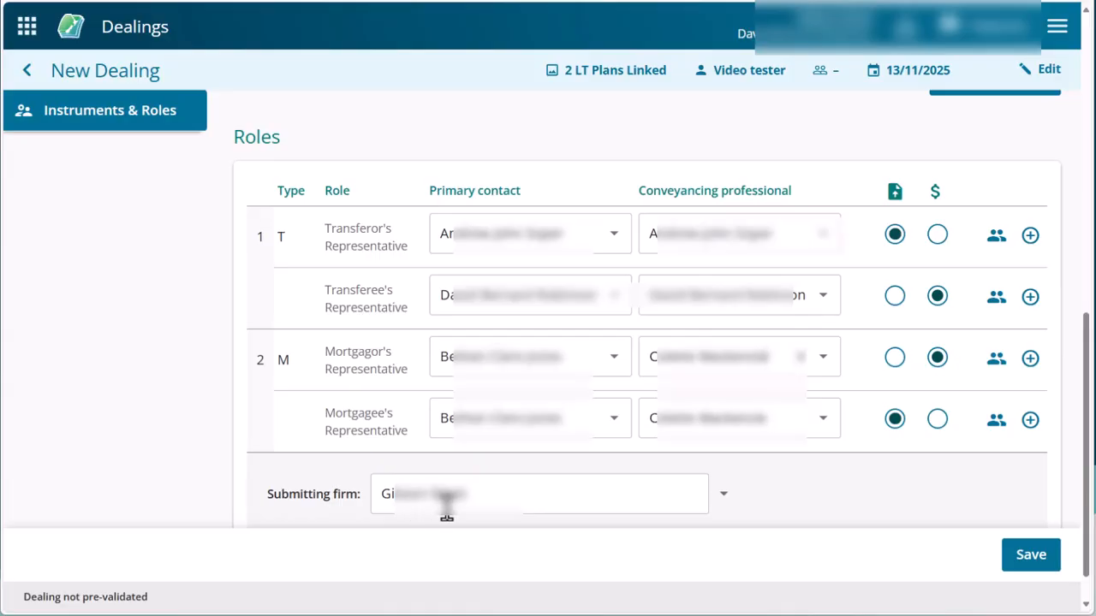
# - View the firms available as submitting firm, keeping the default selection
pyautogui.click(725, 496)
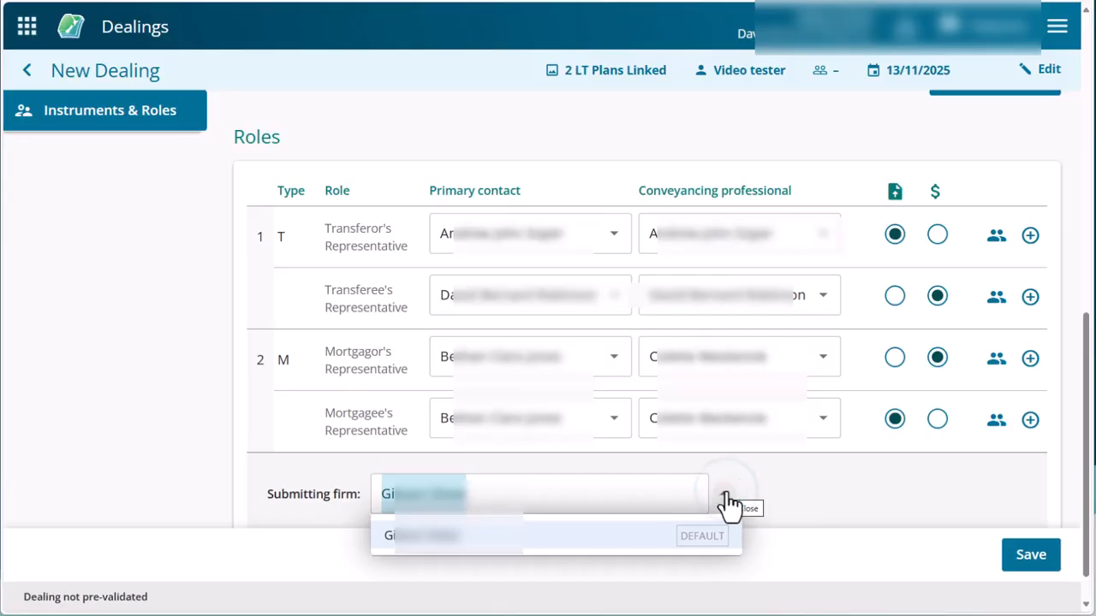
pyautogui.click(724, 496)
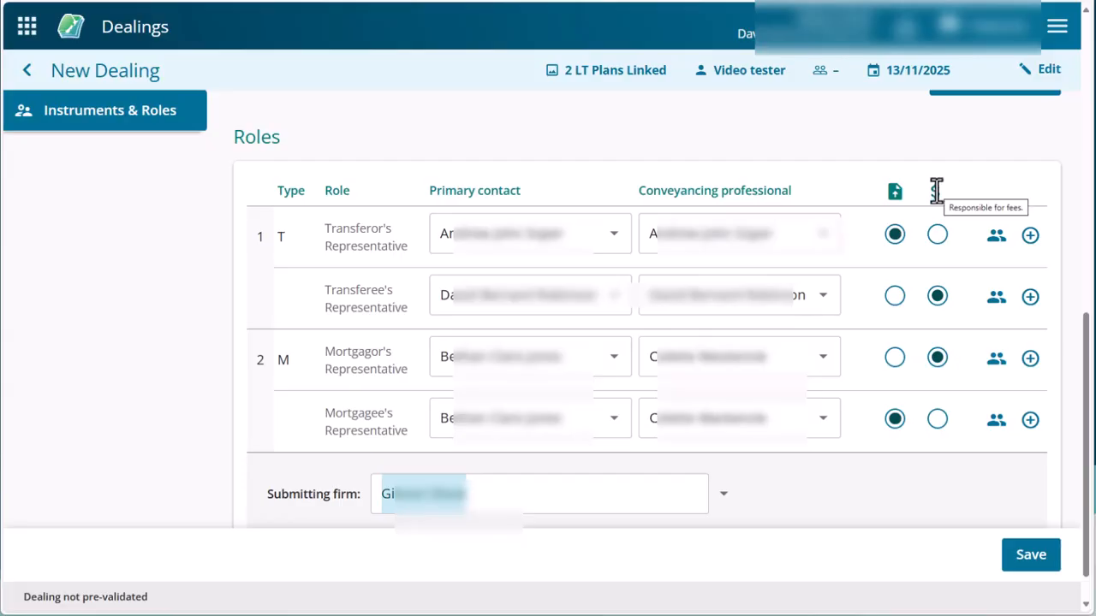
# - Switch the Transfer's fee responsibility to the Transferor's Representative and back, and add and remove an extra Transferor's Representative role
pyautogui.click(939, 238)
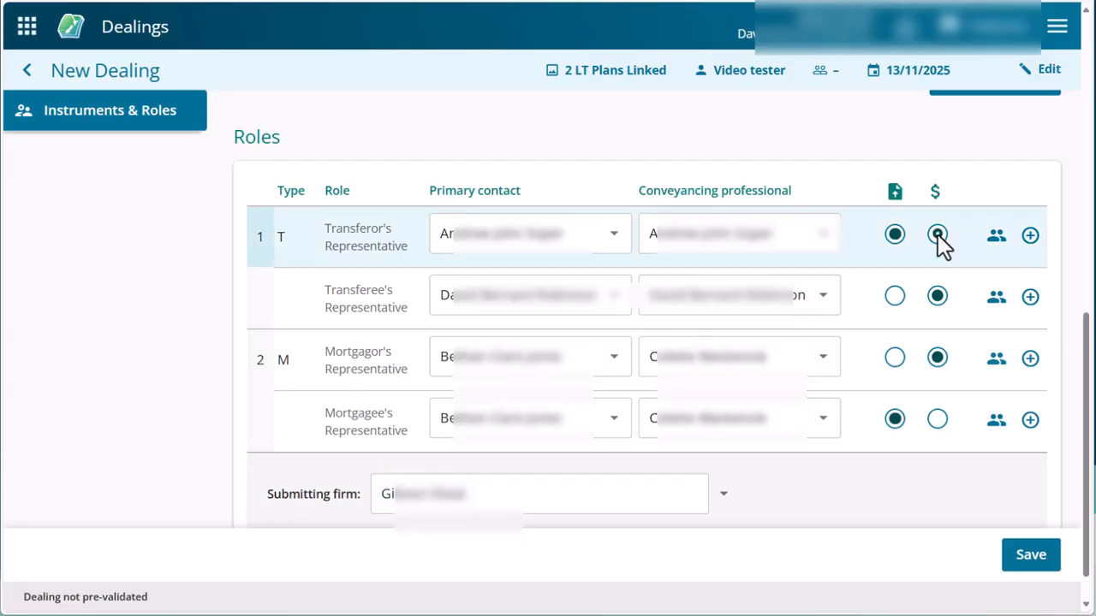
pyautogui.click(937, 297)
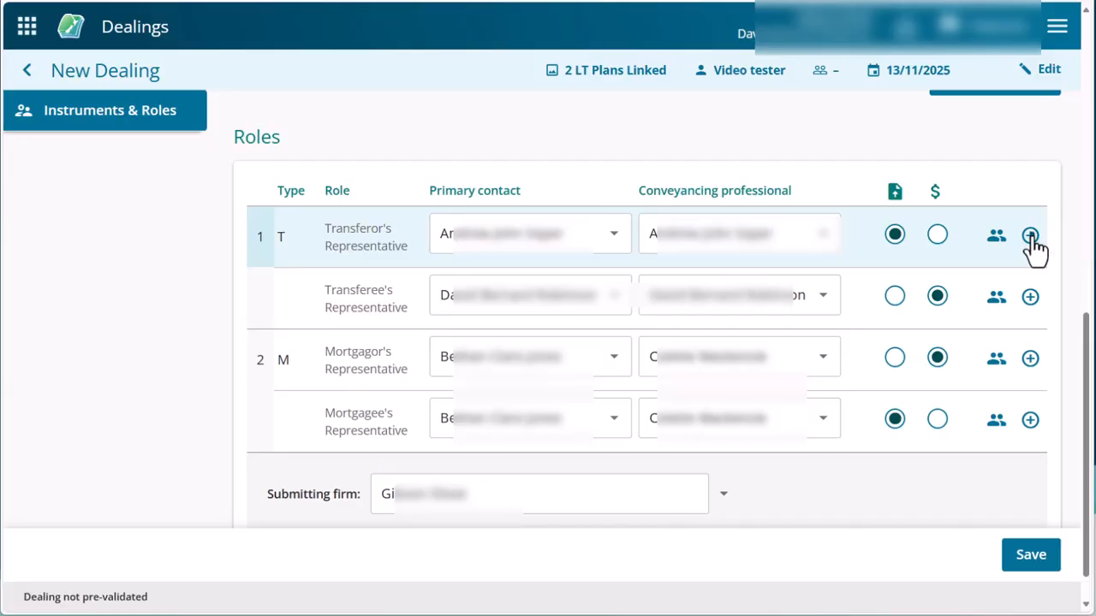
pyautogui.click(1030, 236)
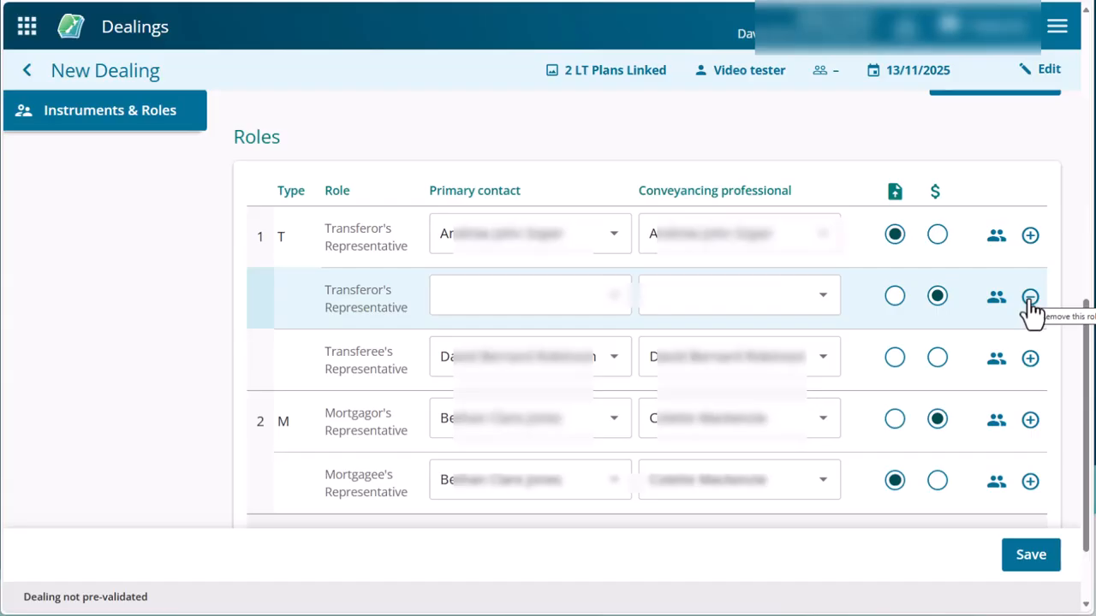
pyautogui.click(1030, 297)
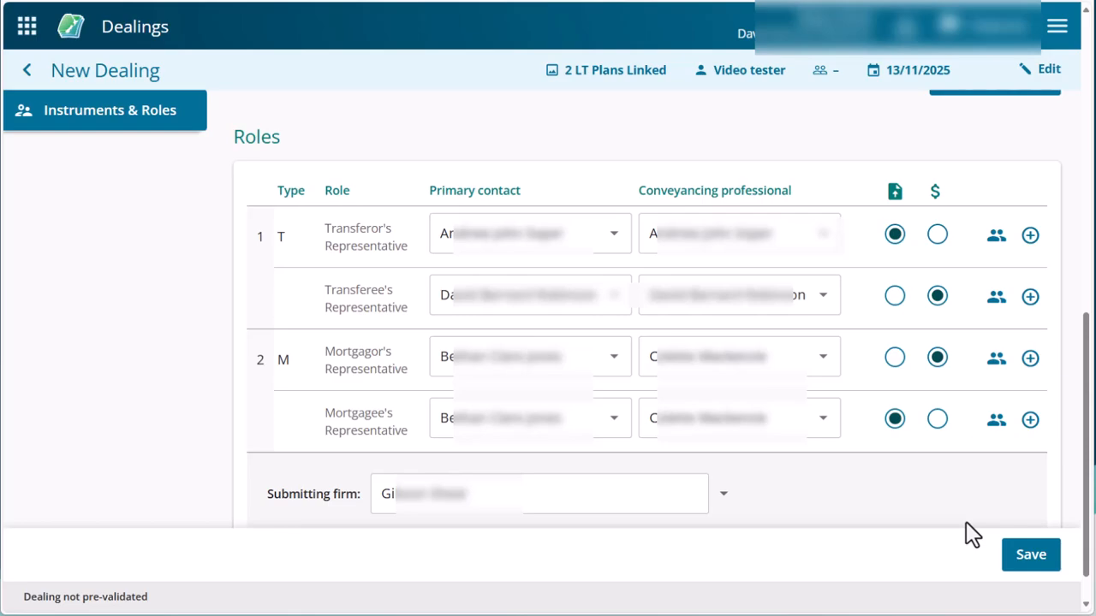
# - Save the dealing, and view the available actions and expanded details of the Transfer instrument
pyautogui.click(1031, 555)
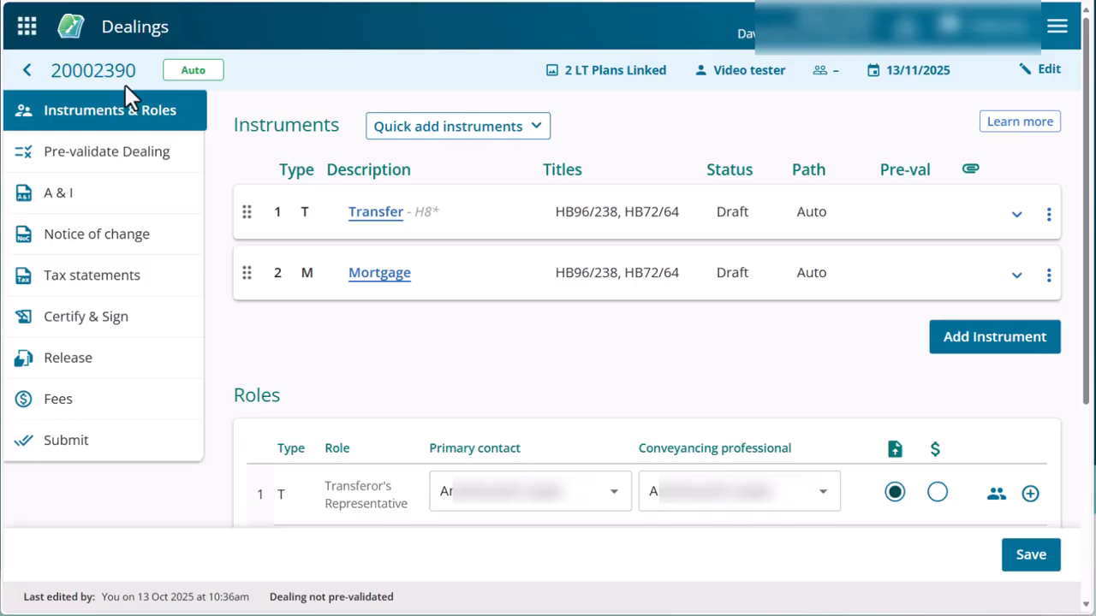
pyautogui.click(1048, 218)
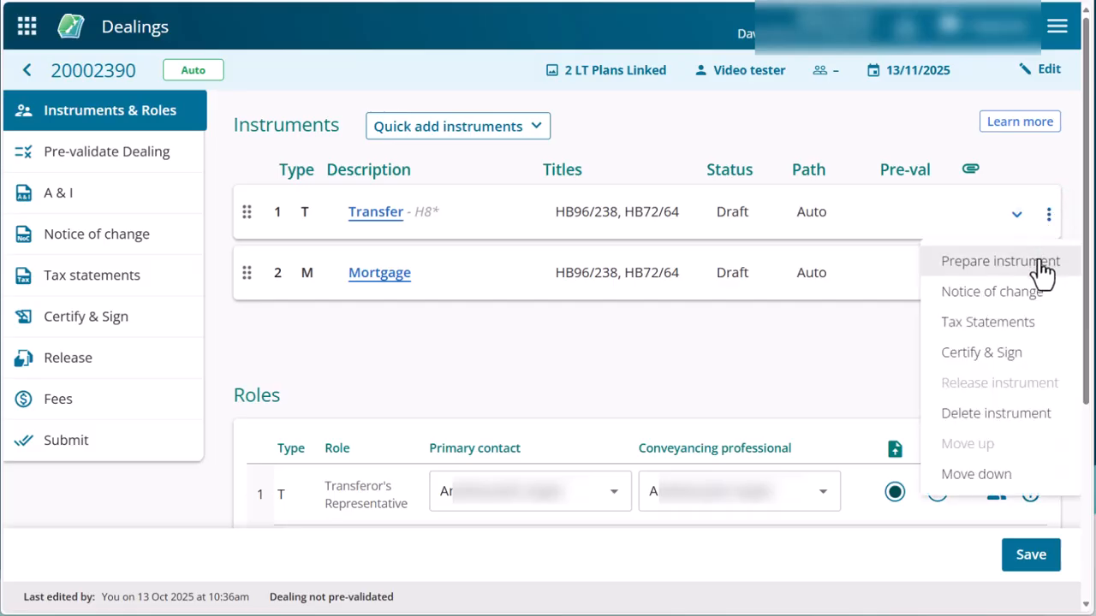
pyautogui.click(1016, 218)
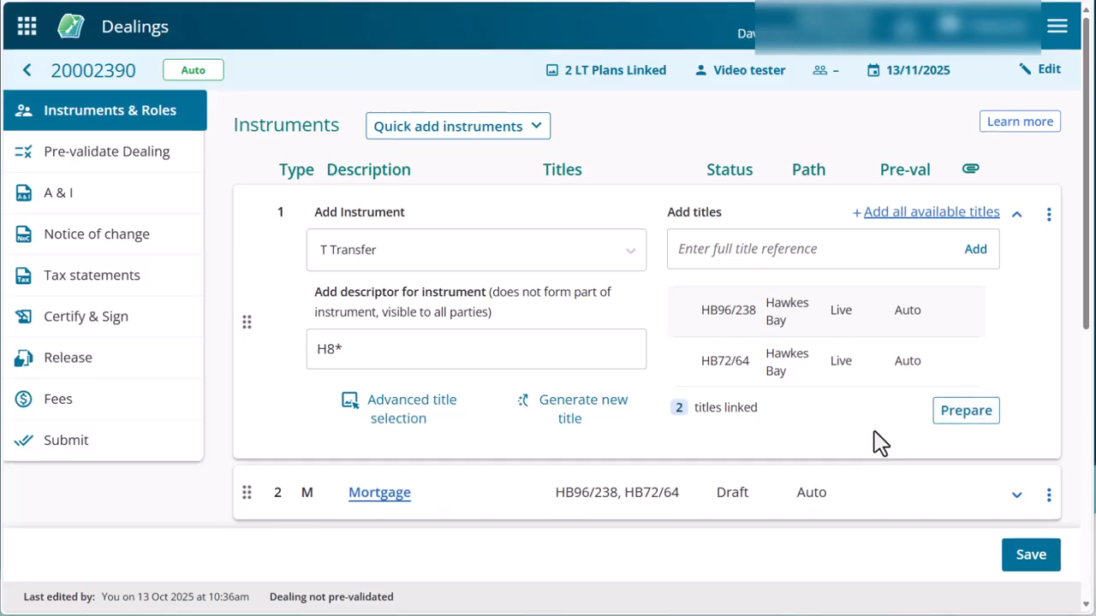
pyautogui.click(1016, 216)
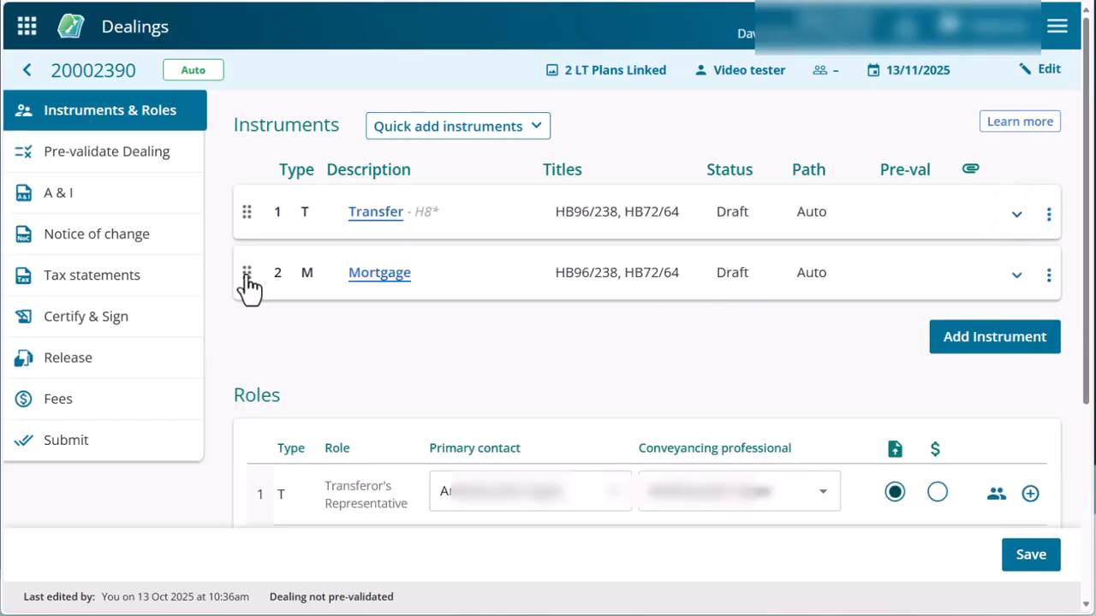
# - Examine the options for reordering the Transfer and Mortgage instruments, including their Move up and Move down actions
pyautogui.moveTo(248, 286)
pyautogui.mouseDown()
pyautogui.moveTo(242, 222)
pyautogui.moveTo(246, 291)
pyautogui.mouseUp()
pyautogui.click(1047, 215)
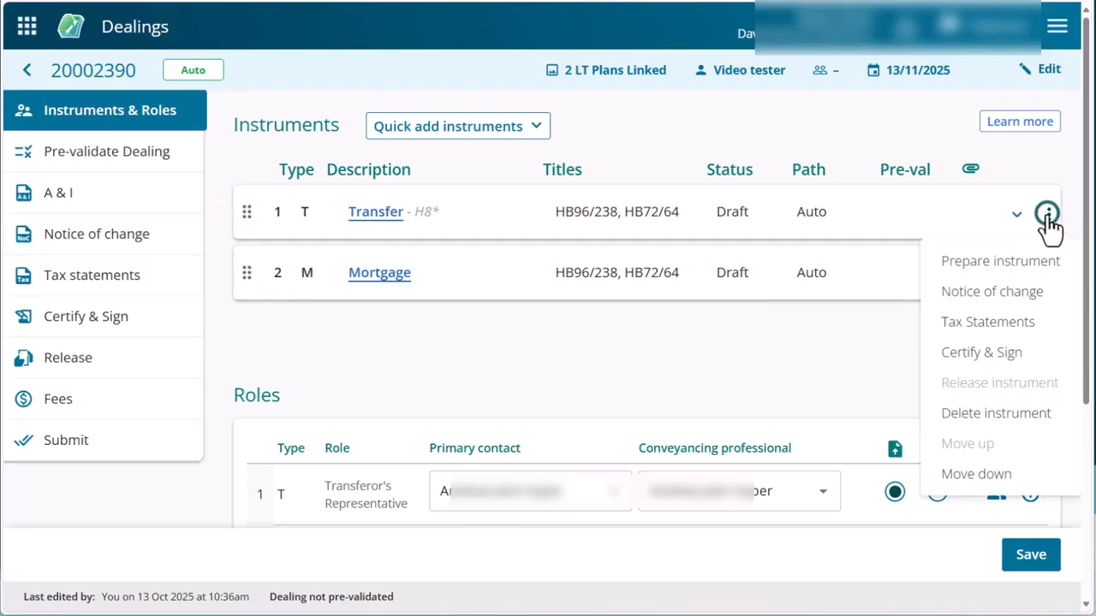
pyautogui.click(976, 476)
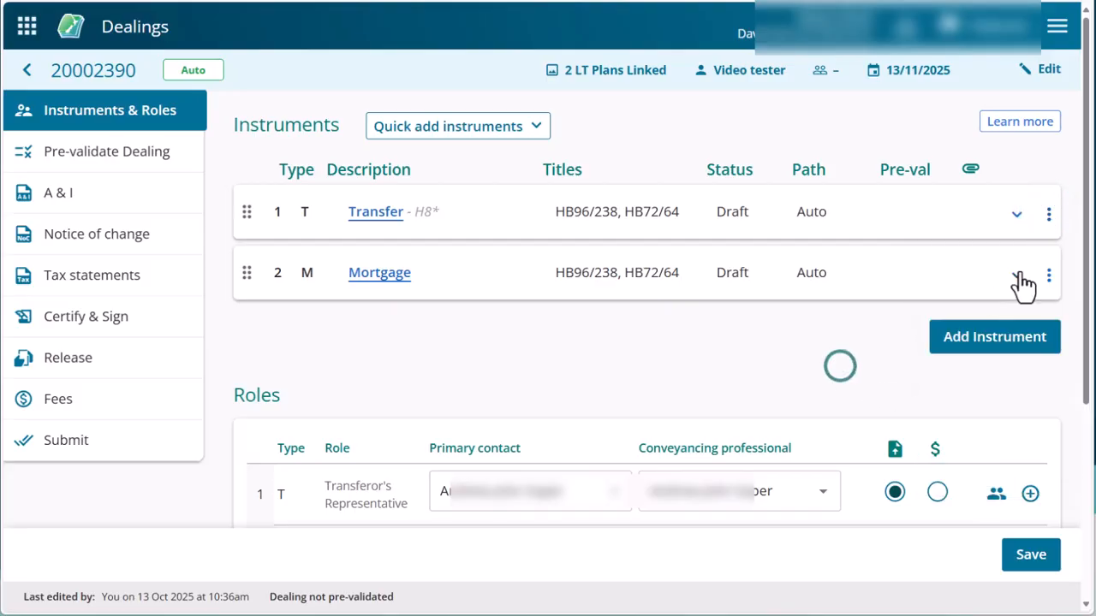
pyautogui.click(1048, 275)
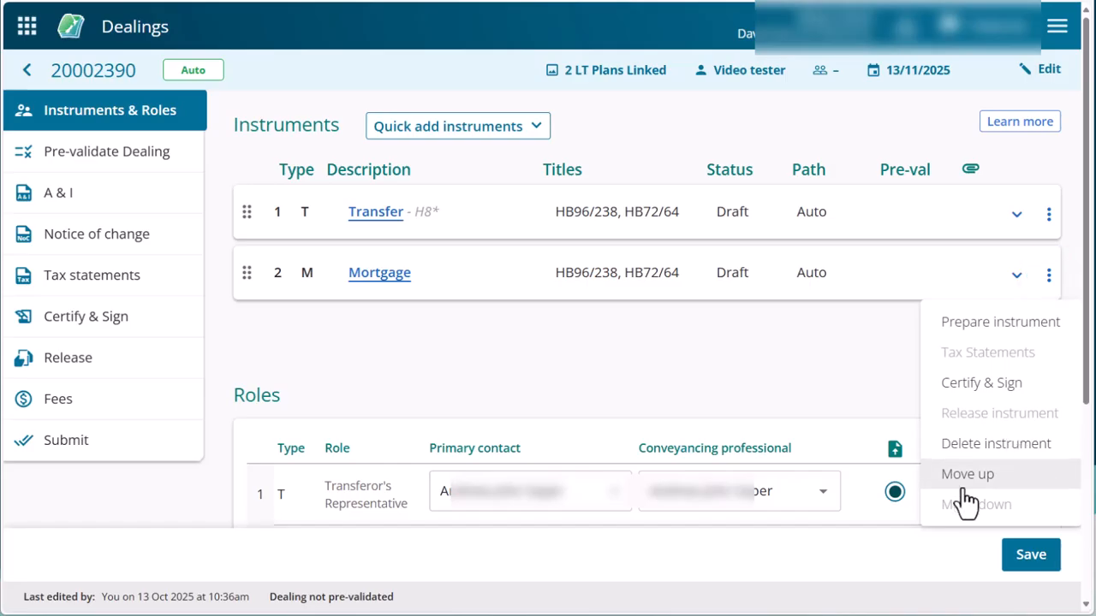